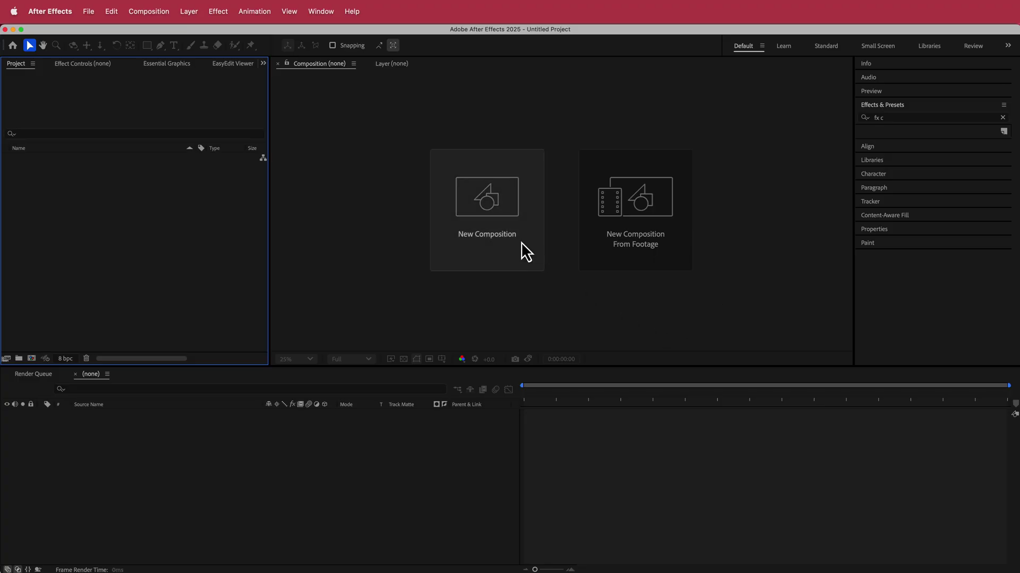
Create a new composition using the 1920 x 1080 30FPS preset
{"action": "left_click", "coordinate": [520, 241]}
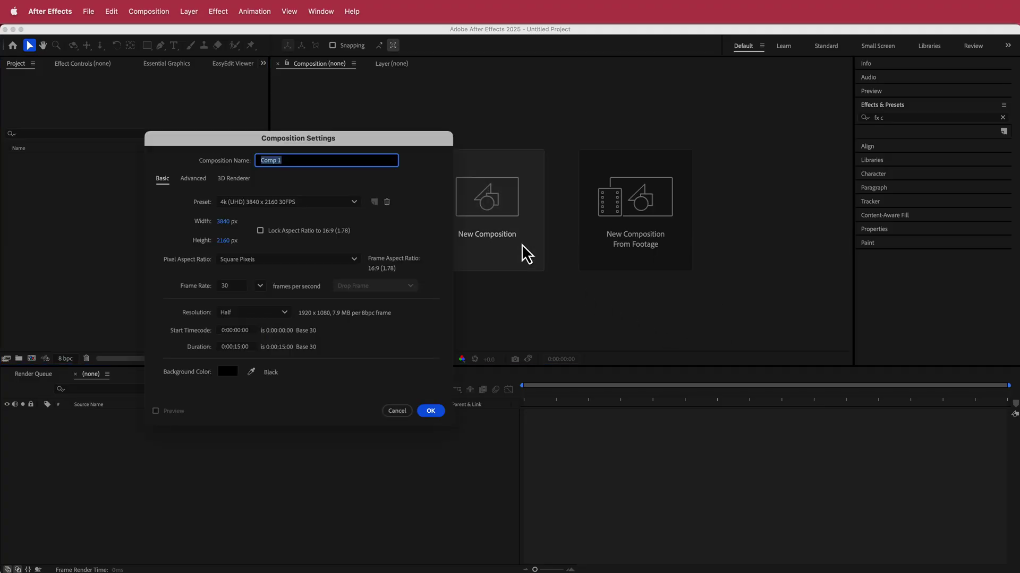
{"action": "left_click", "coordinate": [354, 201]}
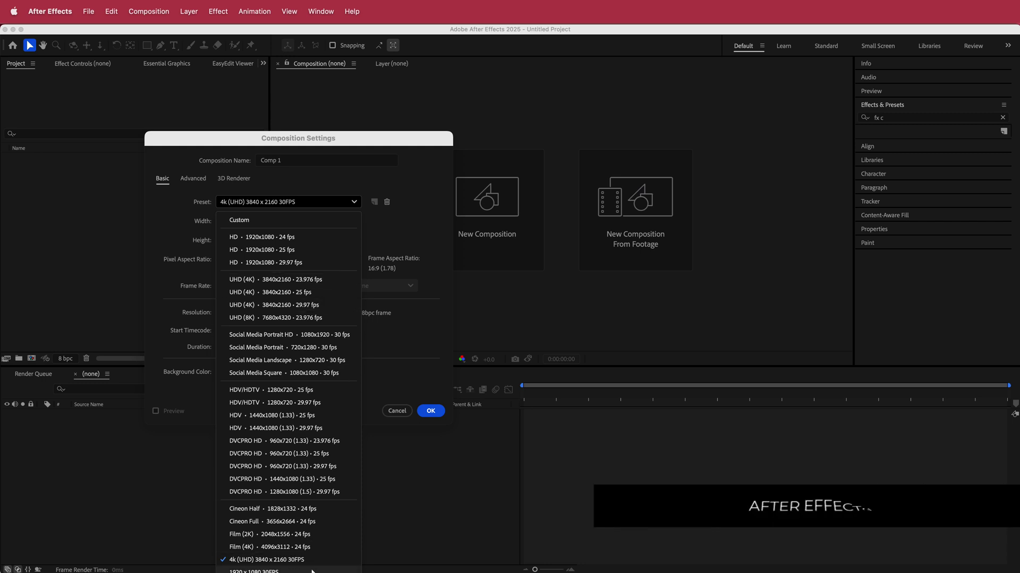
{"action": "left_click", "coordinate": [254, 570]}
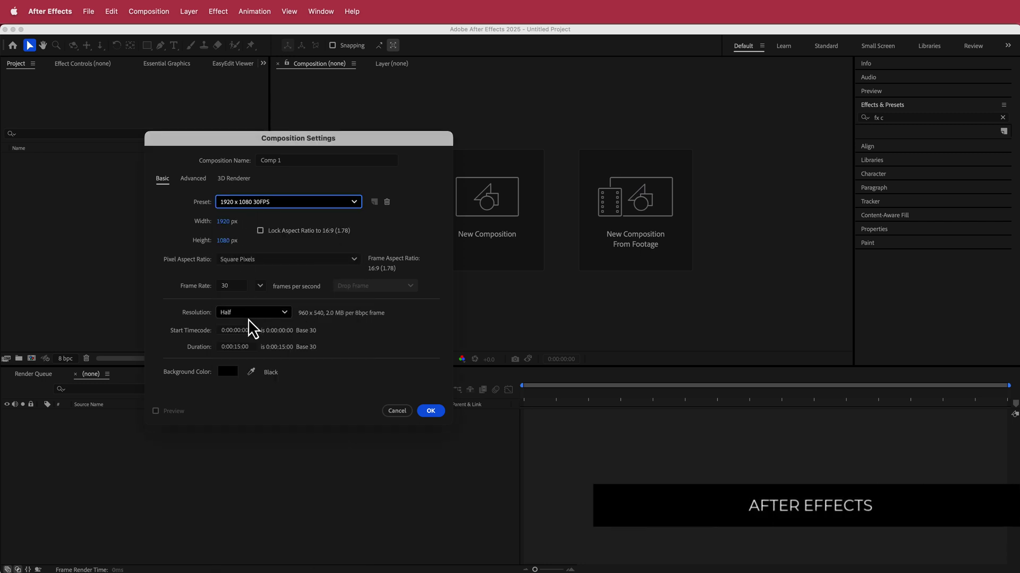
{"action": "left_click", "coordinate": [430, 411]}
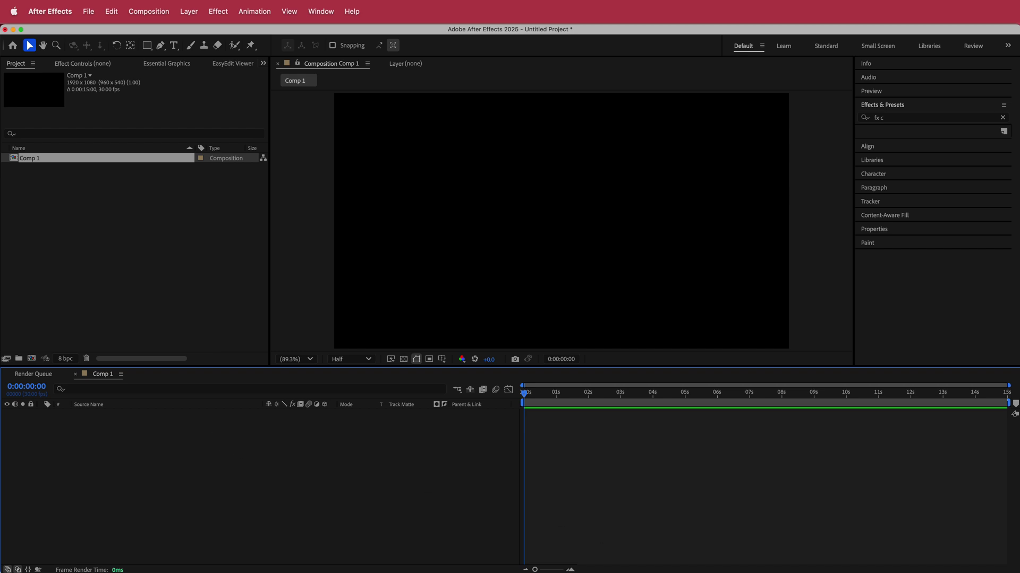
Add the Firefly grass field image to the composition as a layer and set its scale to 72%
{"action": "left_click_drag", "start_coordinate": [198, 457], "coordinate": [198, 458]}
{"action": "key", "text": "s"}
{"action": "left_click_drag", "start_coordinate": [281, 424], "coordinate": [268, 424]}
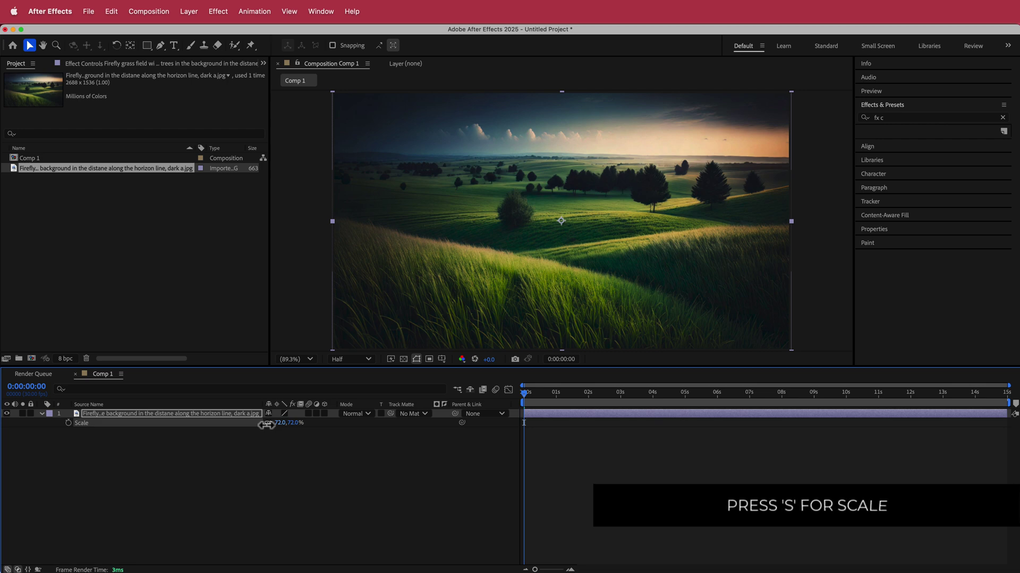
{"action": "left_click", "coordinate": [818, 222]}
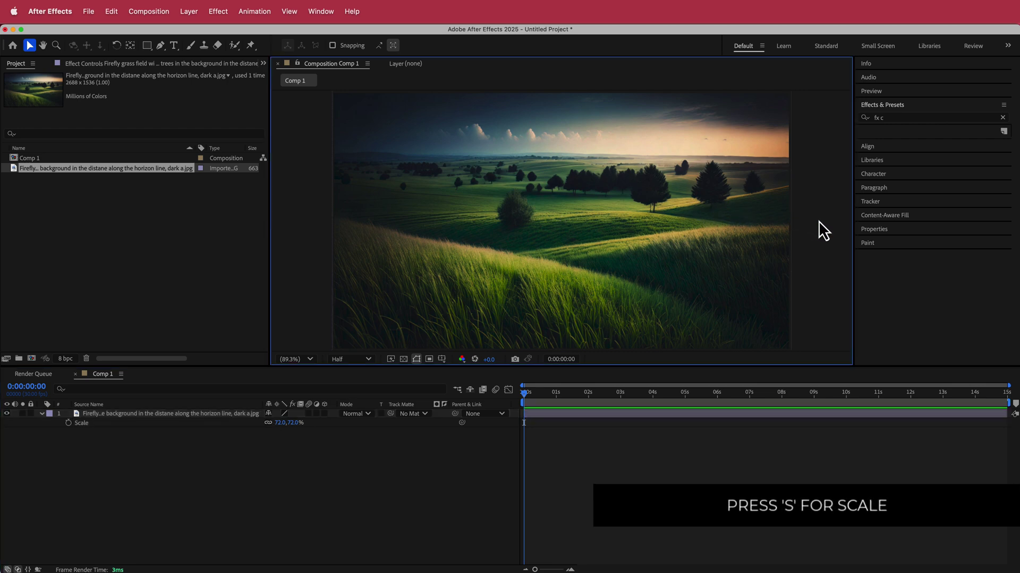
Draw a closed Pen mask on the landscape layer that follows the horizon line and encloses the whole sky
{"action": "left_click", "coordinate": [42, 414]}
{"action": "left_click", "coordinate": [196, 417]}
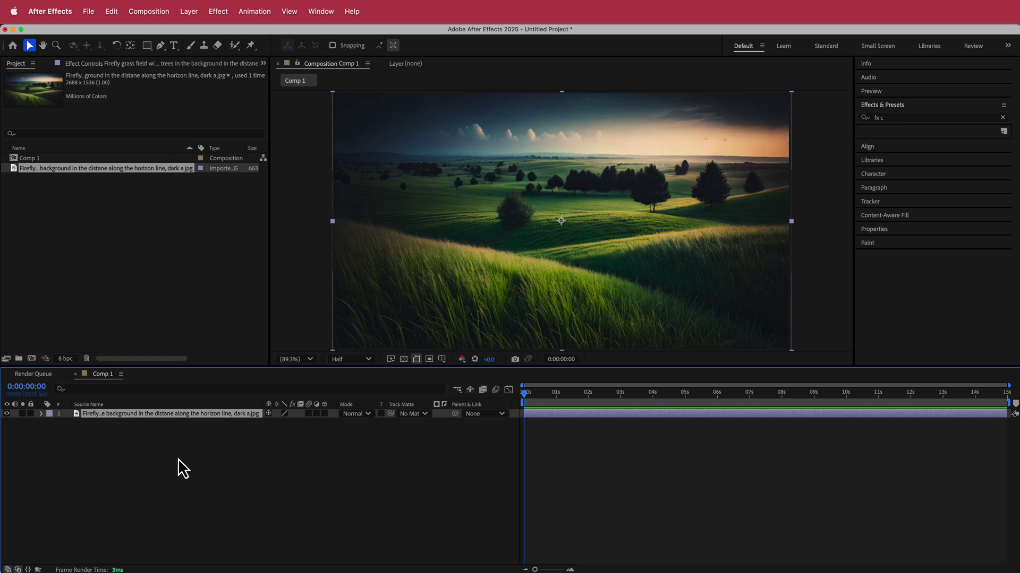
{"action": "left_click", "coordinate": [159, 45]}
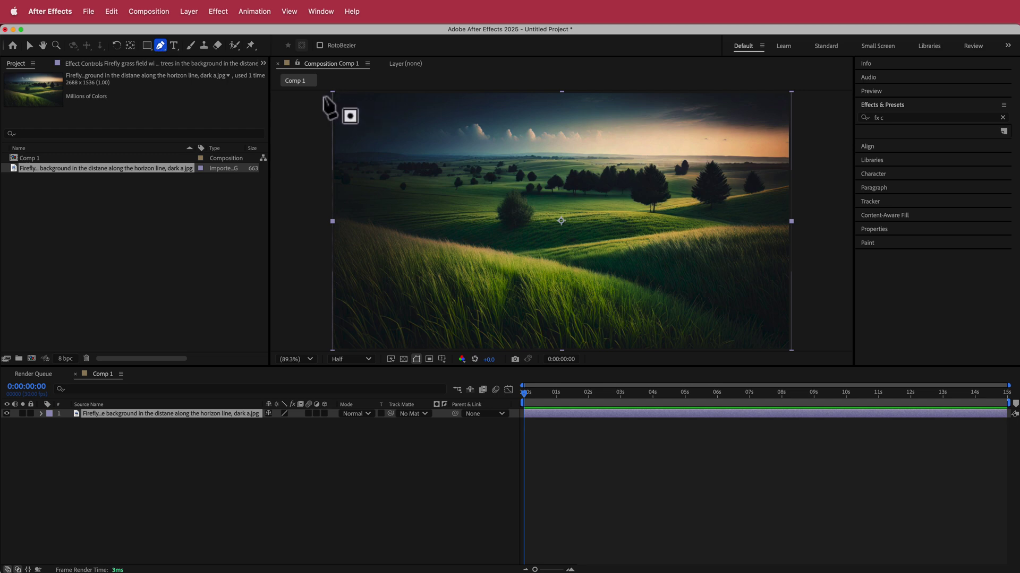
{"action": "key", "text": "comma"}
{"action": "key", "text": "comma"}
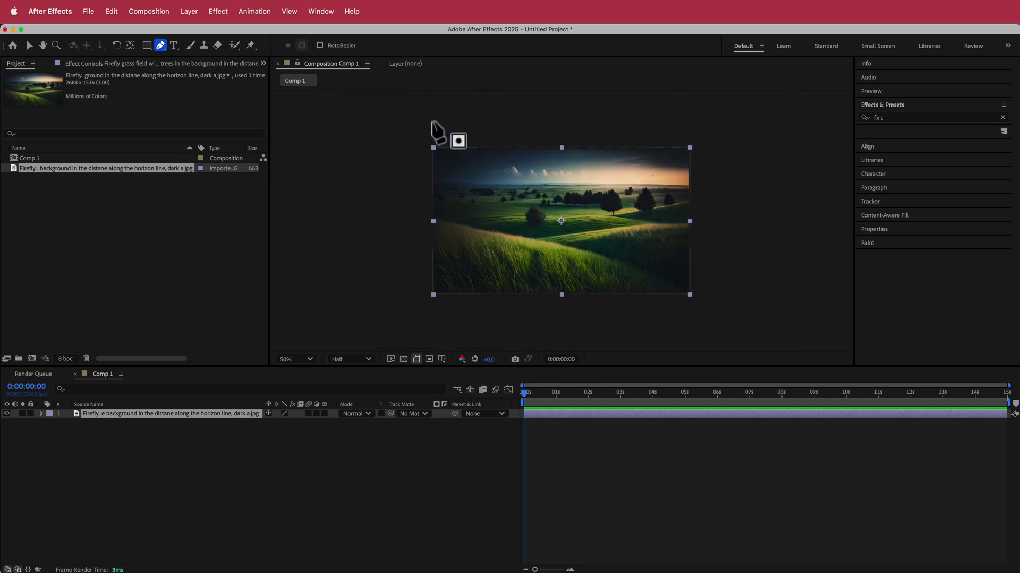
{"action": "left_click", "coordinate": [416, 136]}
{"action": "left_click", "coordinate": [417, 185]}
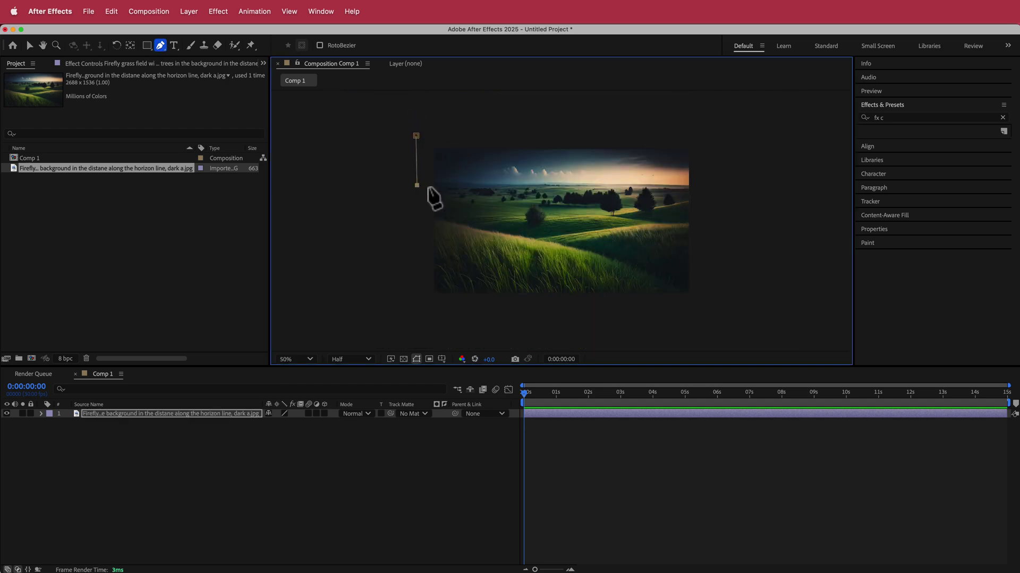
{"action": "left_click", "coordinate": [433, 185]}
{"action": "left_click", "coordinate": [443, 184]}
{"action": "left_click", "coordinate": [459, 183]}
{"action": "left_click", "coordinate": [475, 184]}
{"action": "left_click", "coordinate": [502, 183]}
{"action": "left_click", "coordinate": [532, 182]}
{"action": "left_click", "coordinate": [582, 181]}
{"action": "left_click", "coordinate": [615, 182]}
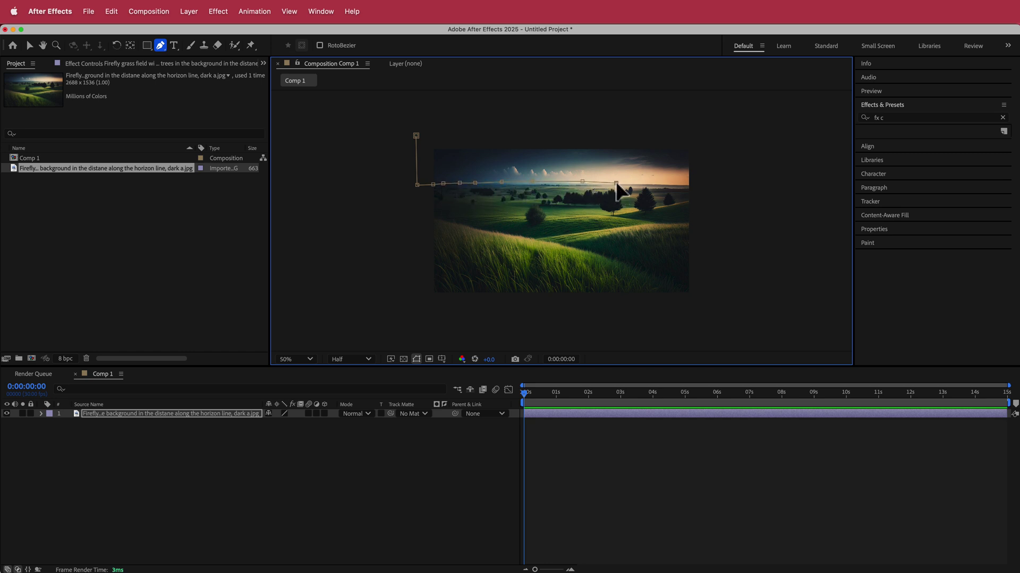
{"action": "left_click", "coordinate": [647, 182]}
{"action": "left_click", "coordinate": [679, 183]}
{"action": "left_click", "coordinate": [700, 184]}
{"action": "left_click", "coordinate": [695, 128]}
{"action": "left_click", "coordinate": [416, 136]}
Set the sky mask's feather to 50 pixels
{"action": "key", "text": "/"}
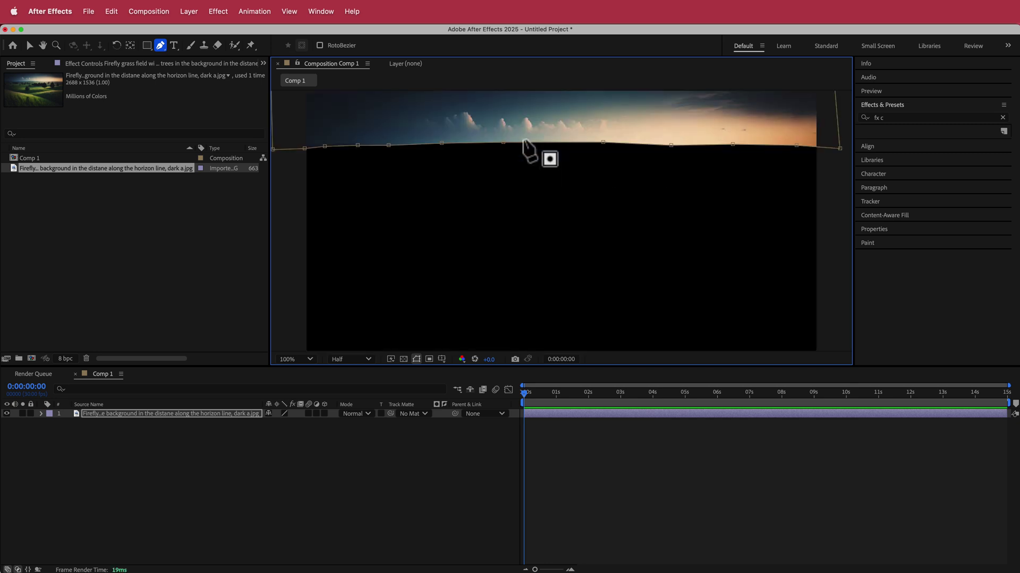
{"action": "key", "text": "h"}
{"action": "left_click_drag", "start_coordinate": [581, 182], "coordinate": [576, 209]}
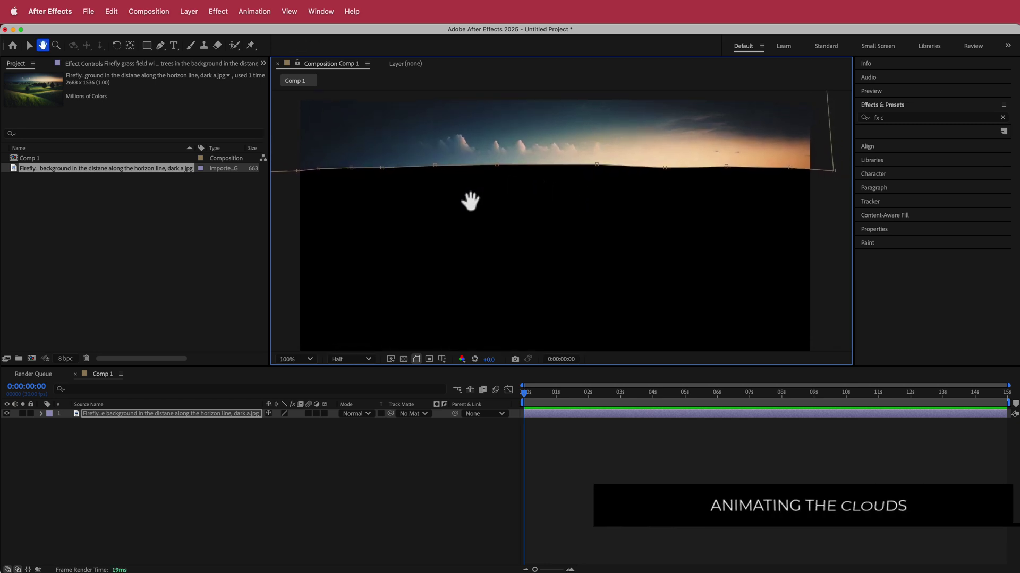
{"action": "key", "text": "f"}
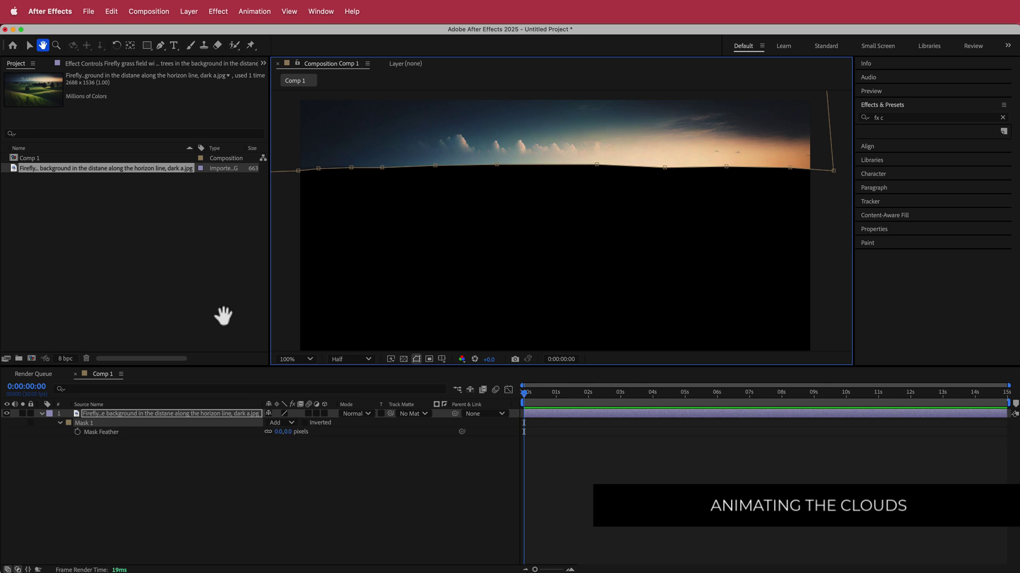
{"action": "left_click", "coordinate": [277, 434]}
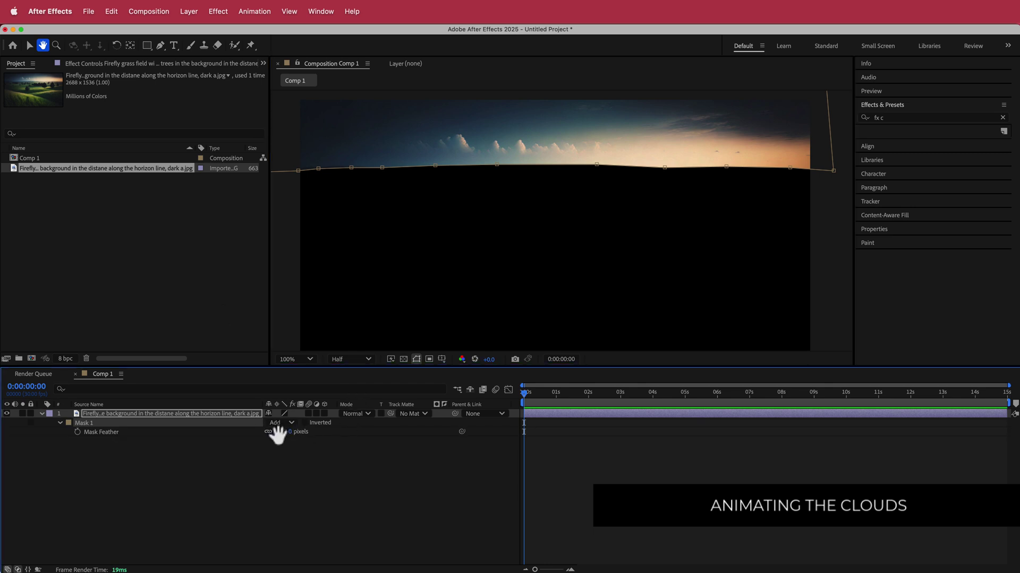
{"action": "key", "text": "v"}
{"action": "left_click", "coordinate": [282, 432]}
{"action": "type", "text": "50"}
{"action": "key", "text": "Return"}
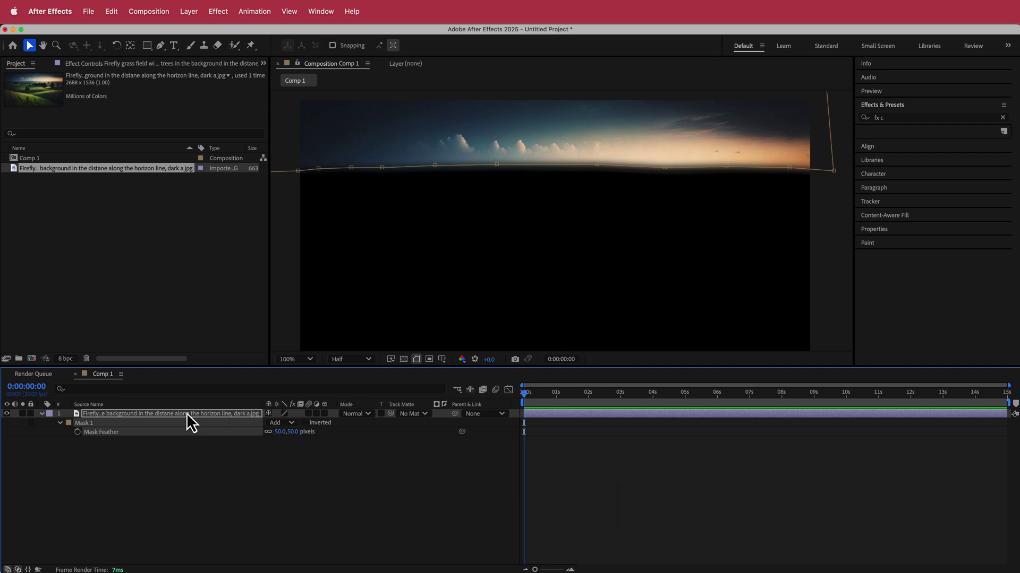
Duplicate the masked landscape layer and delete the mask from the lower copy
{"action": "left_click", "coordinate": [211, 479]}
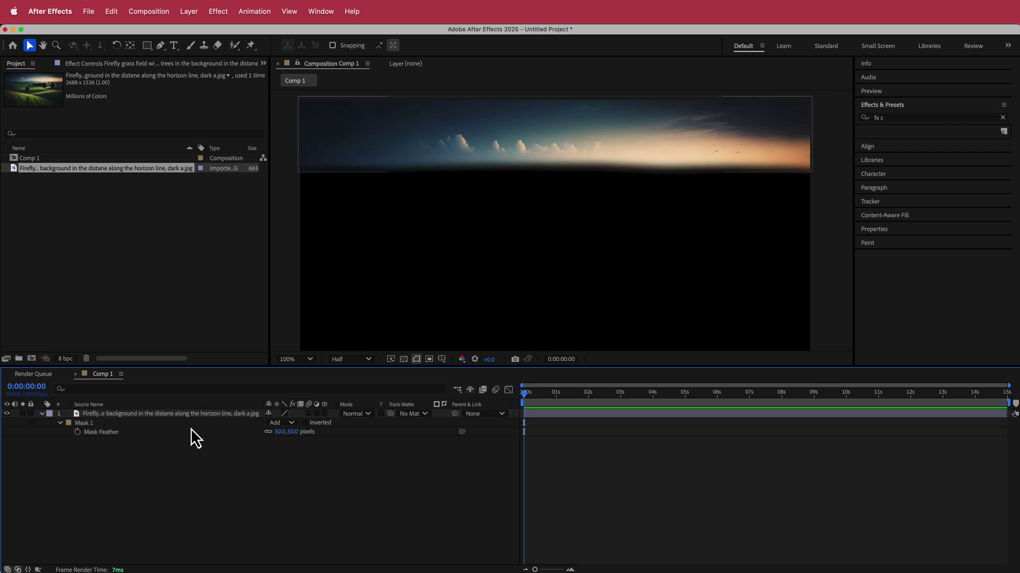
{"action": "left_click", "coordinate": [193, 419]}
{"action": "key", "text": "super+d"}
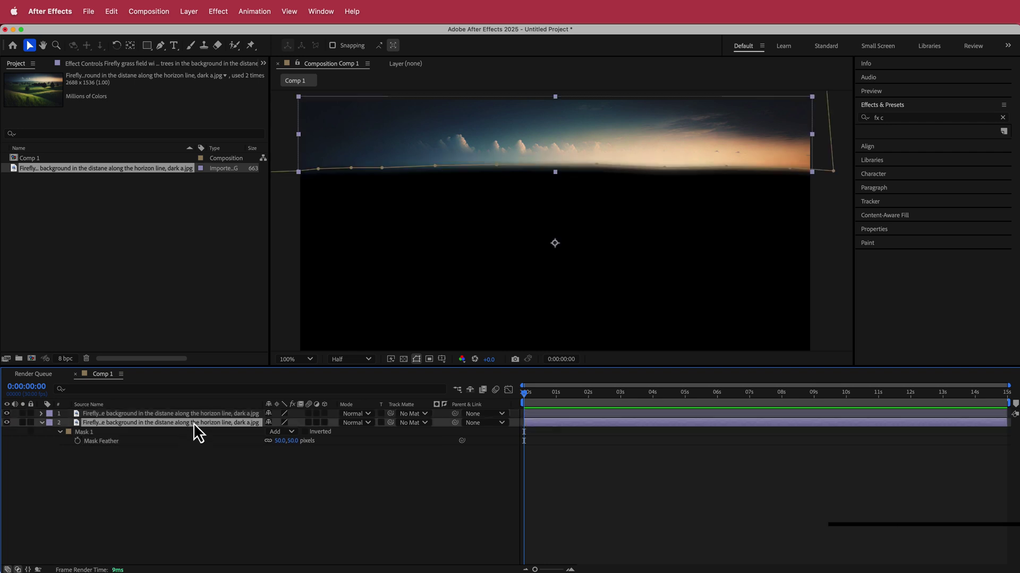
{"action": "left_click", "coordinate": [83, 432]}
{"action": "key", "text": "Delete"}
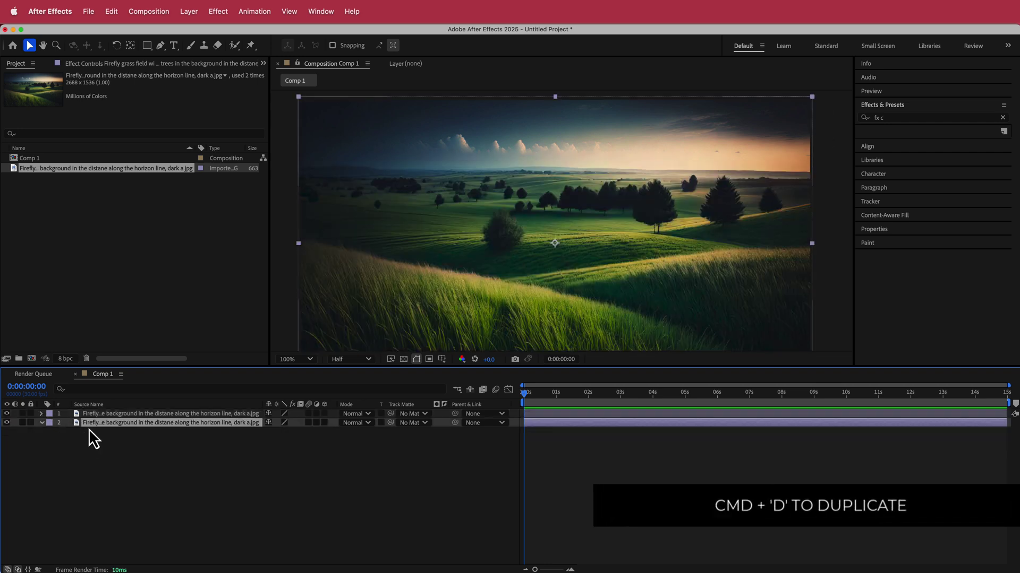
Rename the lower, unmasked layer BG and the upper, masked layer SKY
{"action": "left_click", "coordinate": [113, 414]}
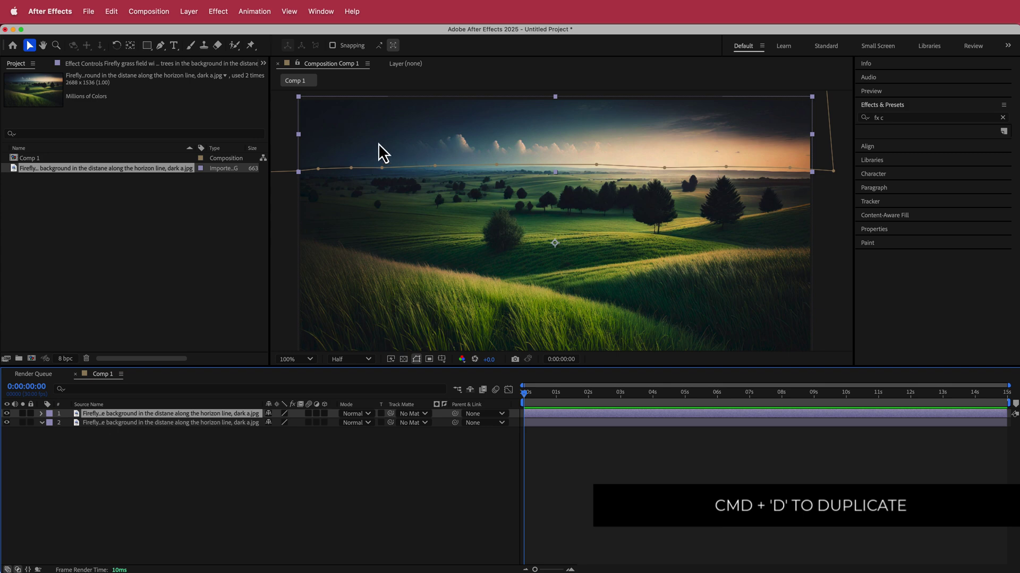
{"action": "left_click", "coordinate": [167, 423]}
{"action": "key", "text": "Return"}
{"action": "type", "text": "B"}
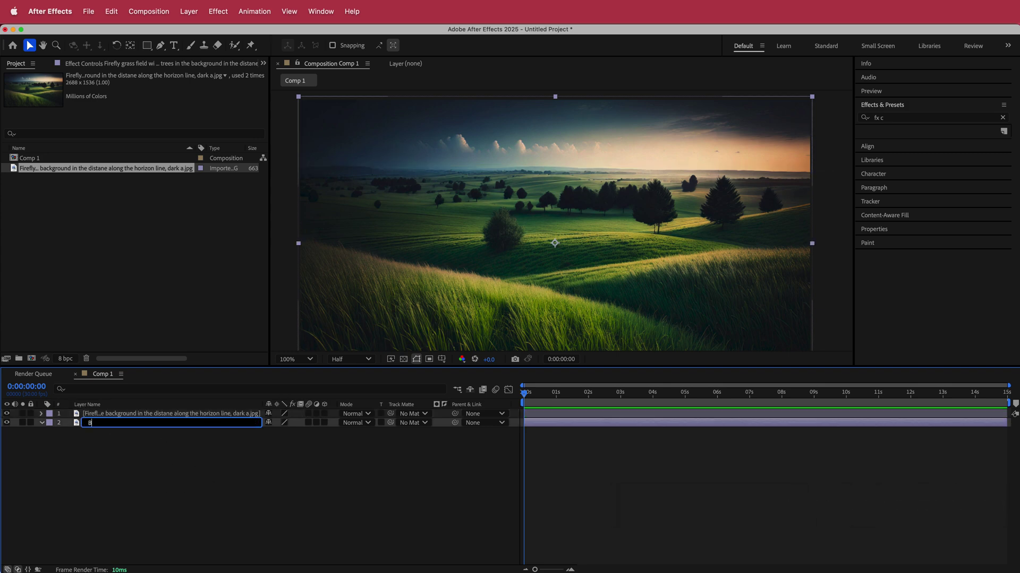
{"action": "type", "text": "G"}
{"action": "key", "text": "Return"}
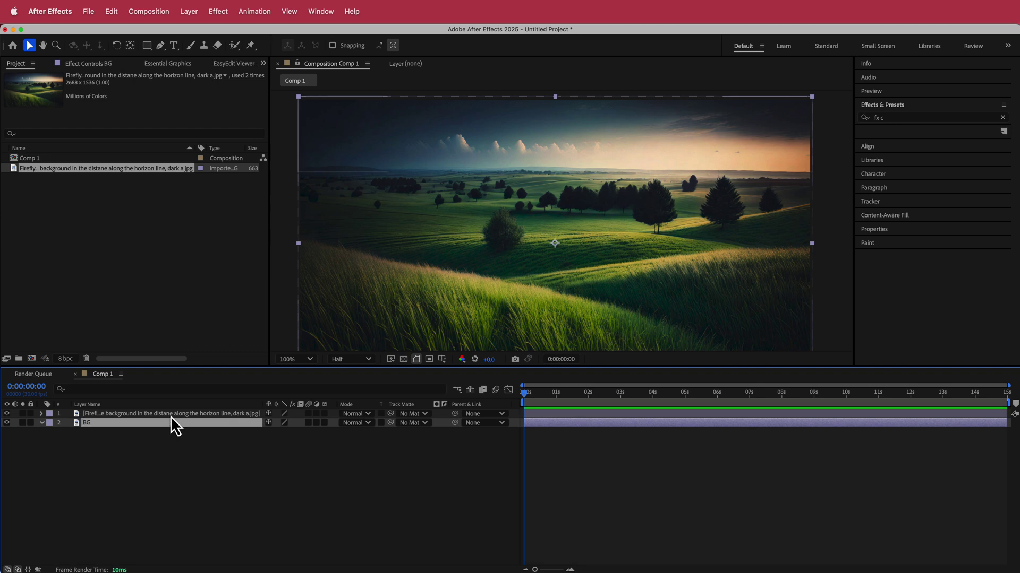
{"action": "left_click", "coordinate": [171, 416]}
{"action": "key", "text": "Return"}
{"action": "type", "text": "SKY"}
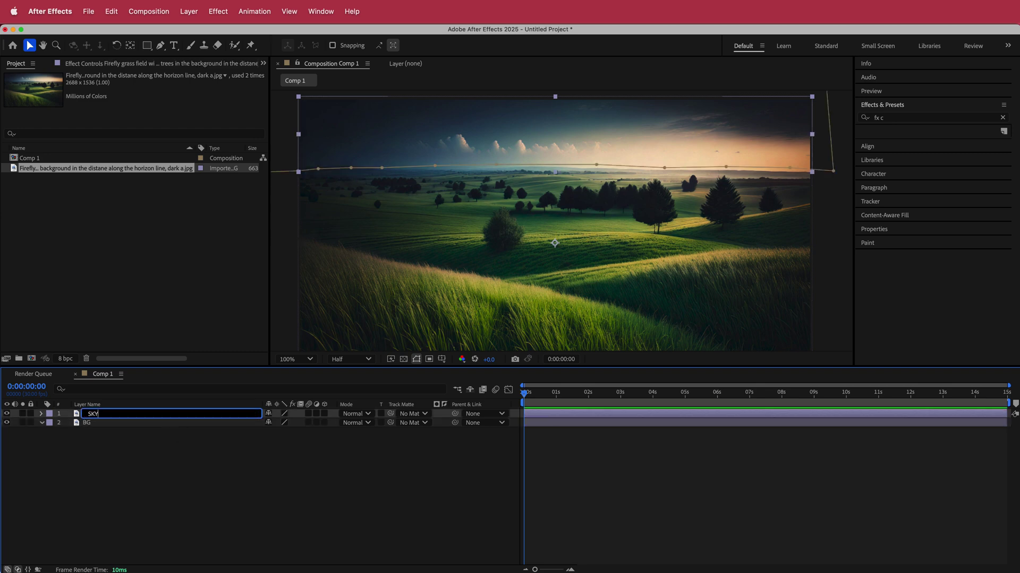
{"action": "key", "text": "Return"}
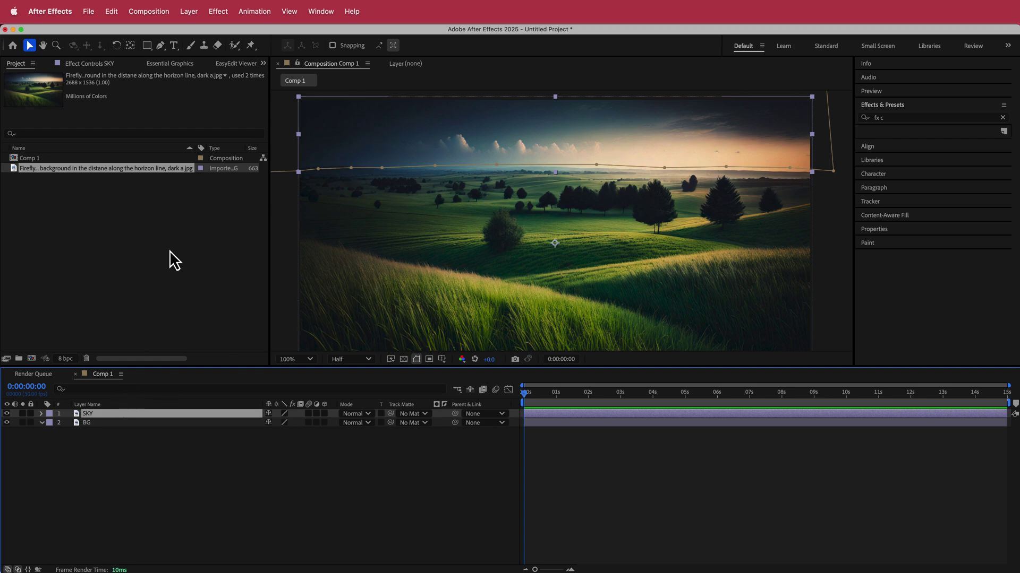
Apply the Corner Pin effect to the SKY layer
{"action": "key", "text": "ctrl+space"}
{"action": "type", "text": "corb"}
{"action": "key", "text": "BackSpace"}
{"action": "key", "text": "Return"}
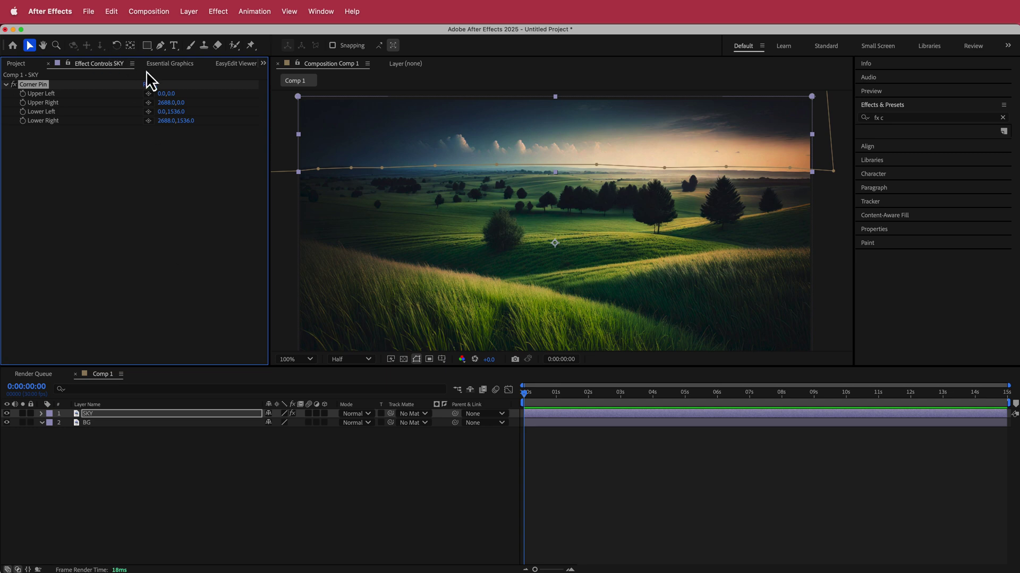
Enable keyframing for Corner Pin's Upper Left and Upper Right at 0:00:00:00 and set Upper Left's X to -200
{"action": "left_click", "coordinate": [23, 93]}
{"action": "left_click", "coordinate": [23, 103]}
{"action": "left_click", "coordinate": [162, 94]}
{"action": "type", "text": "-200"}
{"action": "key", "text": "Return"}
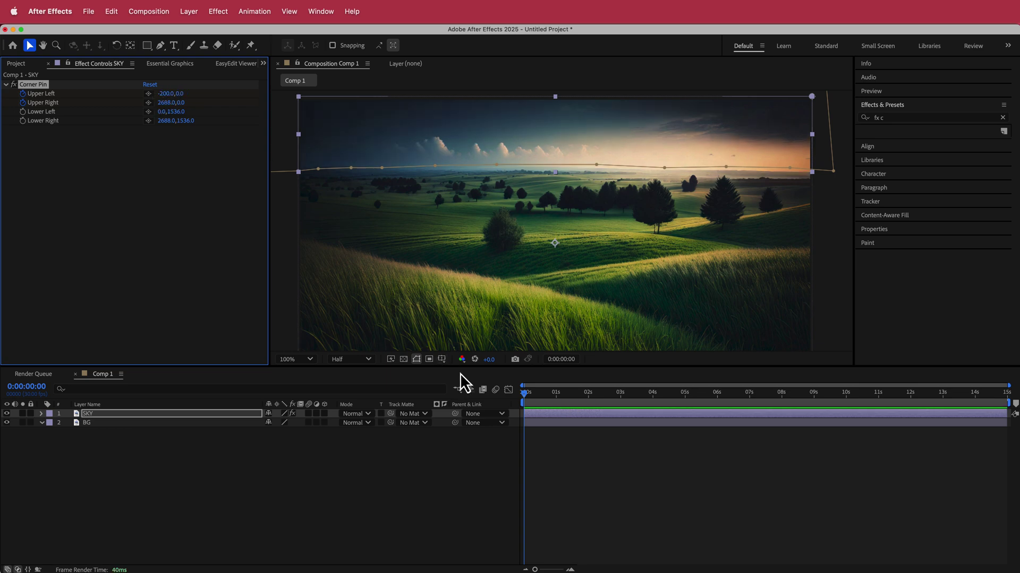
At 0:00:14:29, reset the Corner Pin values and set Upper Right's X to 2888 by adding 200
{"action": "left_click_drag", "start_coordinate": [525, 395], "coordinate": [529, 395]}
{"action": "left_click_drag", "start_coordinate": [605, 396], "coordinate": [1007, 396]}
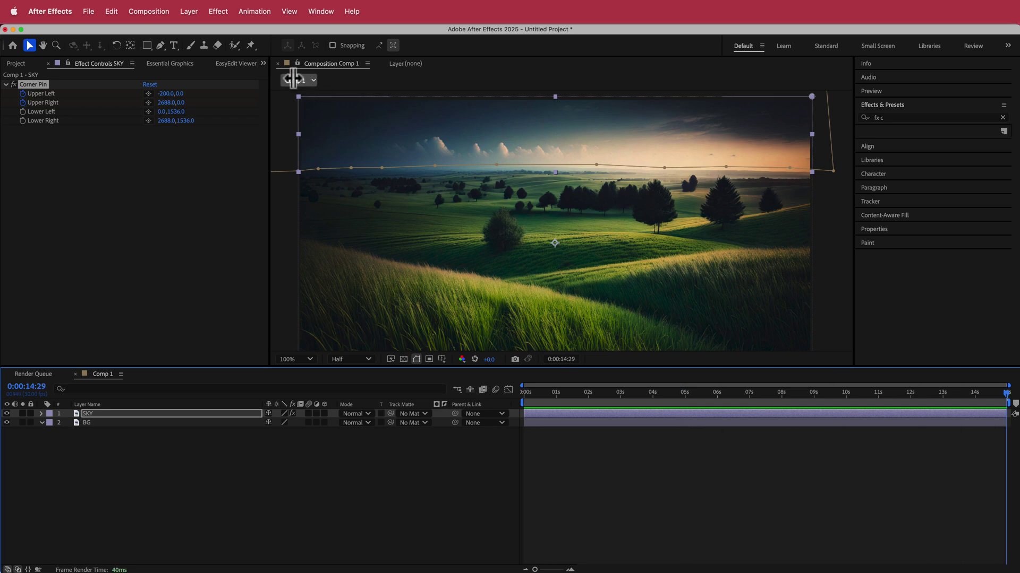
{"action": "left_click", "coordinate": [153, 86]}
{"action": "left_click", "coordinate": [168, 102]}
{"action": "key", "text": "BackSpace"}
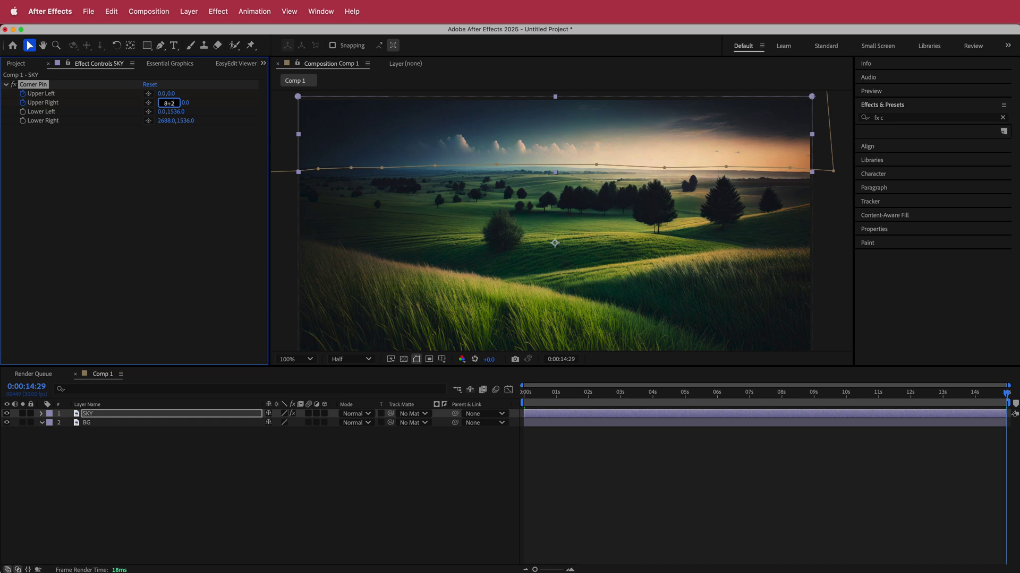
{"action": "key", "text": "Return"}
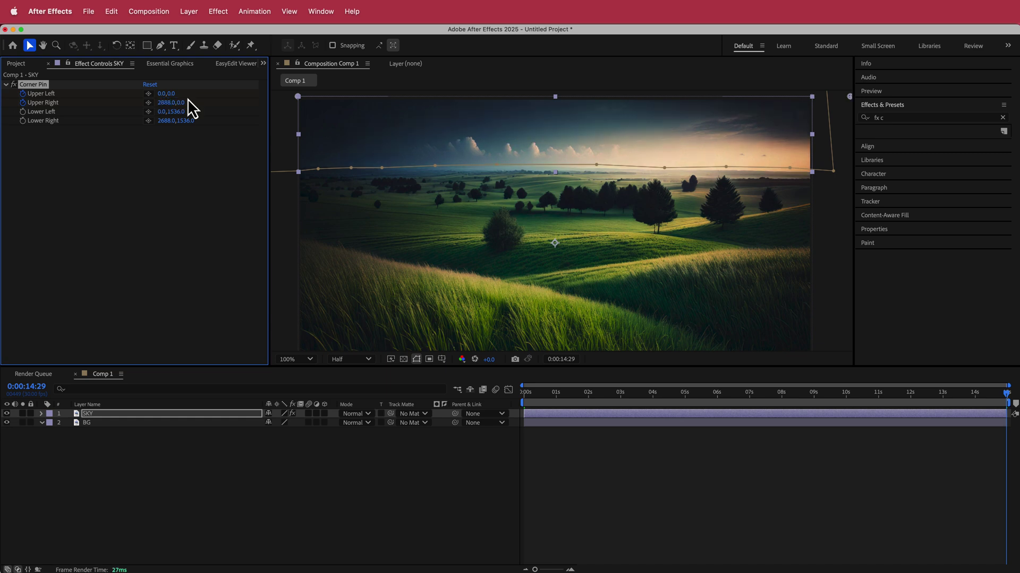
Preview the cloud movement from near the start of the timeline
{"action": "left_click_drag", "start_coordinate": [1007, 396], "coordinate": [546, 394]}
{"action": "left_click", "coordinate": [280, 234]}
{"action": "key", "text": "space"}
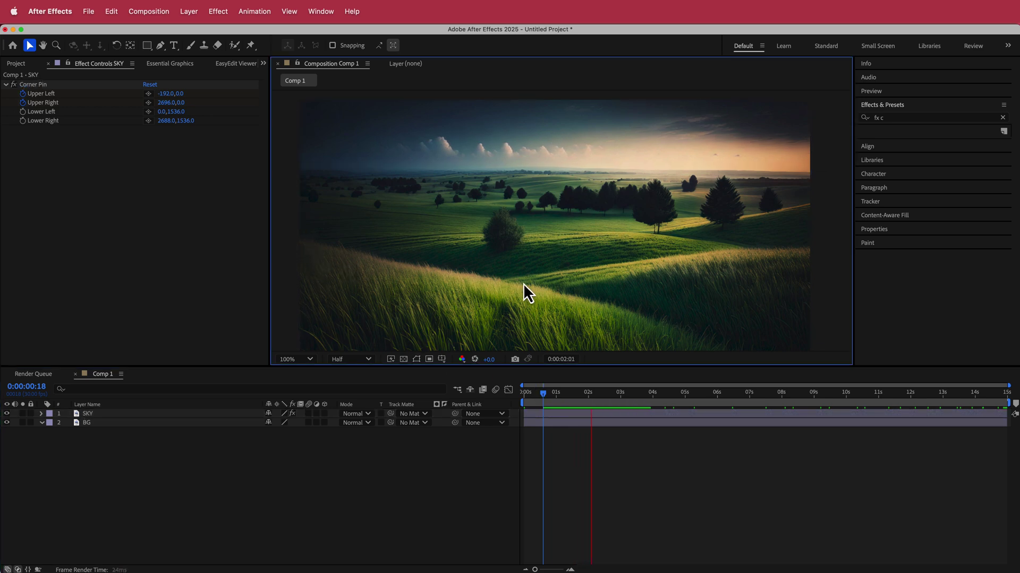
{"action": "key", "text": "space"}
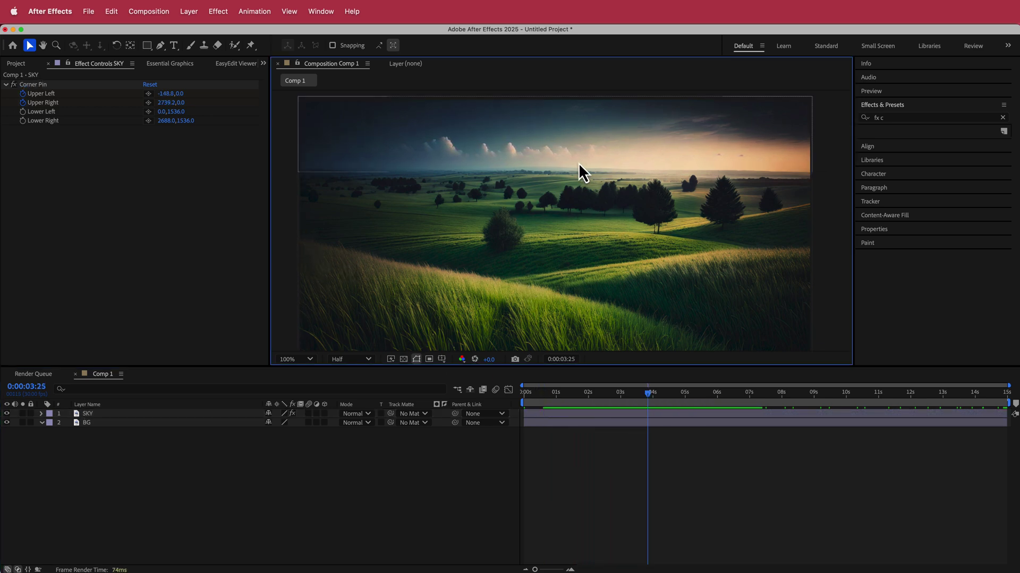
Reduce the SKY layer's mask feather to 39 pixels and preview the animation
{"action": "left_click", "coordinate": [96, 415]}
{"action": "key", "text": "f"}
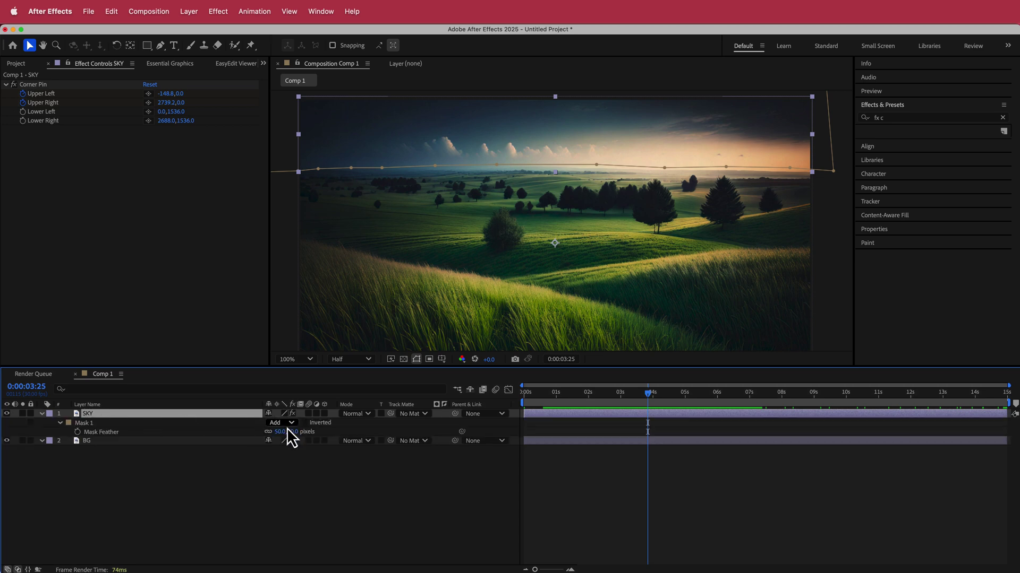
{"action": "mouse_move", "coordinate": [279, 432]}
{"action": "left_mouse_down"}
{"action": "mouse_move", "coordinate": [325, 432]}
{"action": "mouse_move", "coordinate": [277, 433]}
{"action": "left_mouse_up"}
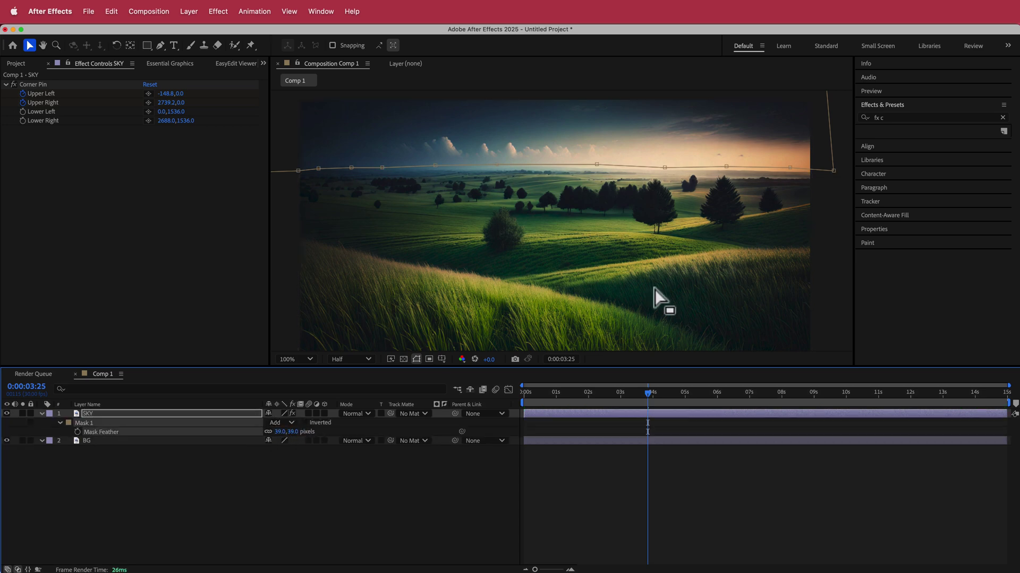
{"action": "left_click", "coordinate": [829, 208]}
{"action": "key", "text": "space"}
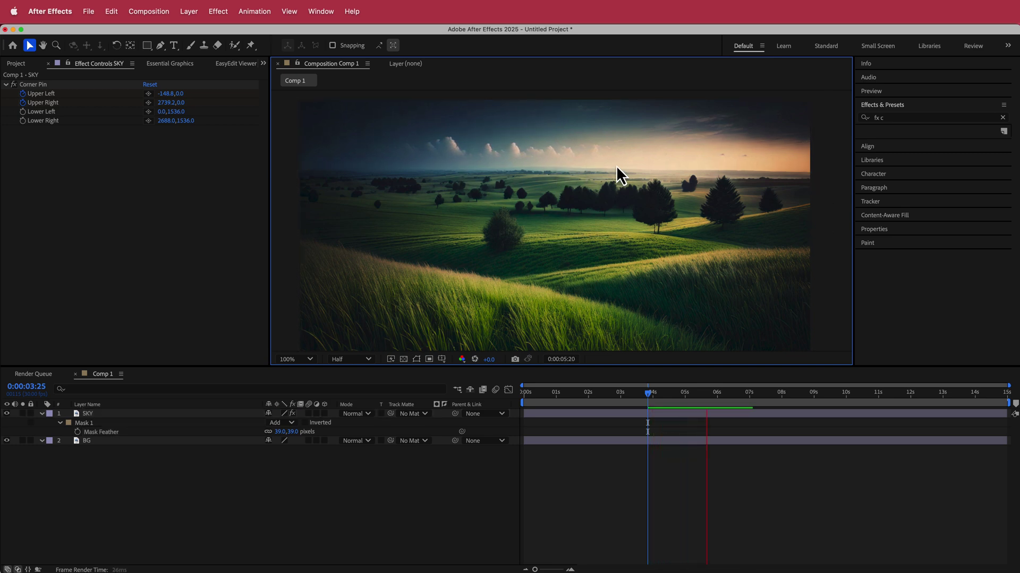
{"action": "key", "text": "space"}
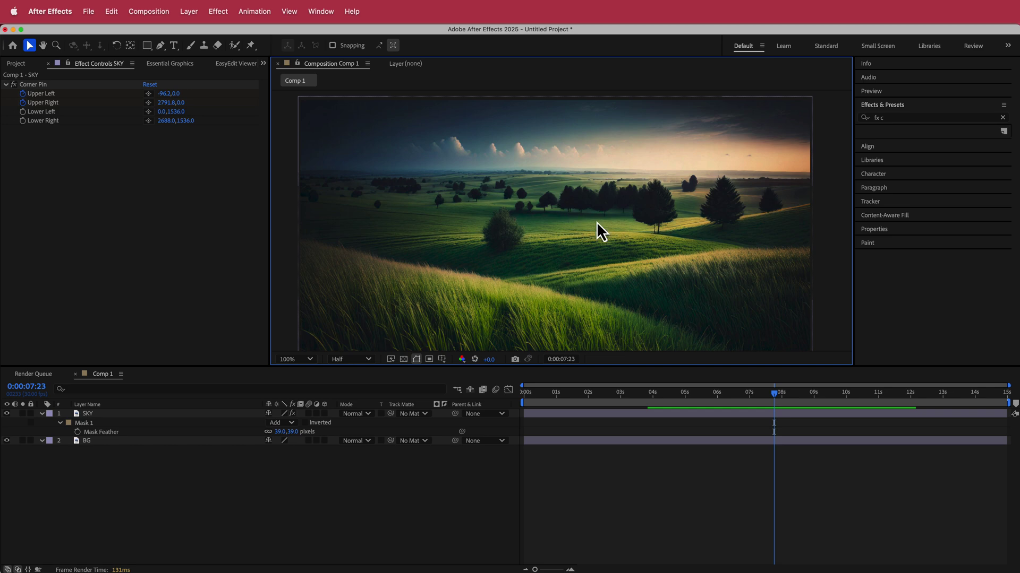
Duplicate the BG layer and rename the copy as GRASS
{"action": "left_click", "coordinate": [41, 415]}
{"action": "left_click", "coordinate": [97, 423]}
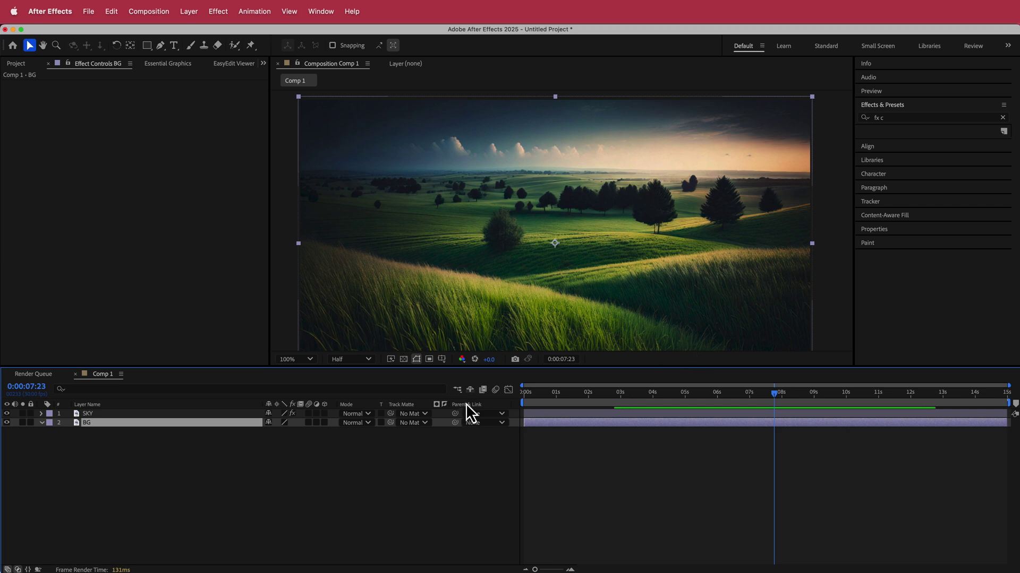
{"action": "key", "text": "ctrl+d"}
{"action": "key", "text": "Return"}
{"action": "type", "text": "GRASS"}
{"action": "key", "text": "Return"}
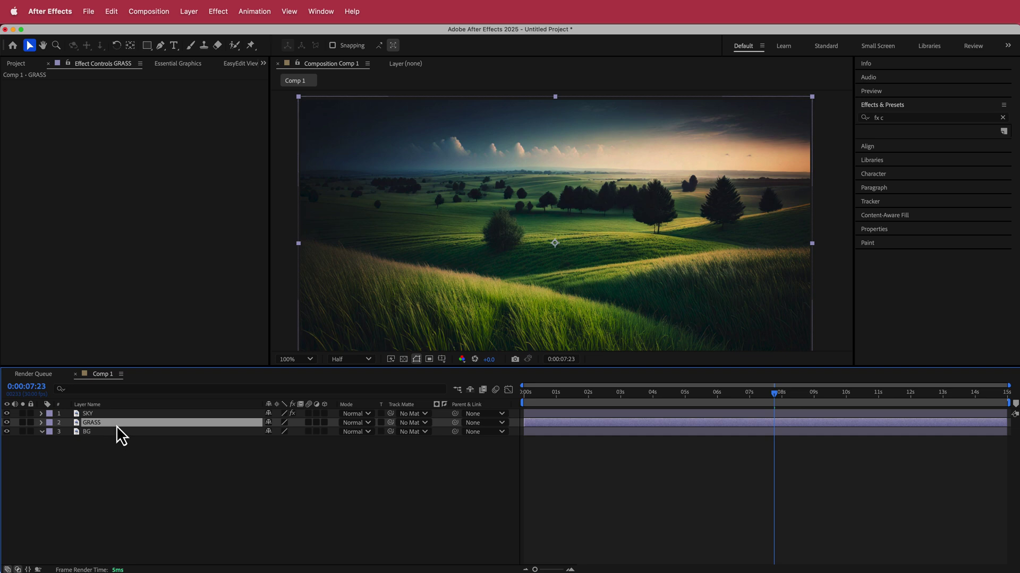
Draw a closed Pen tool mask on the GRASS layer around the foreground grass, following the hill's edge and extending past the image borders
{"action": "left_click", "coordinate": [159, 46]}
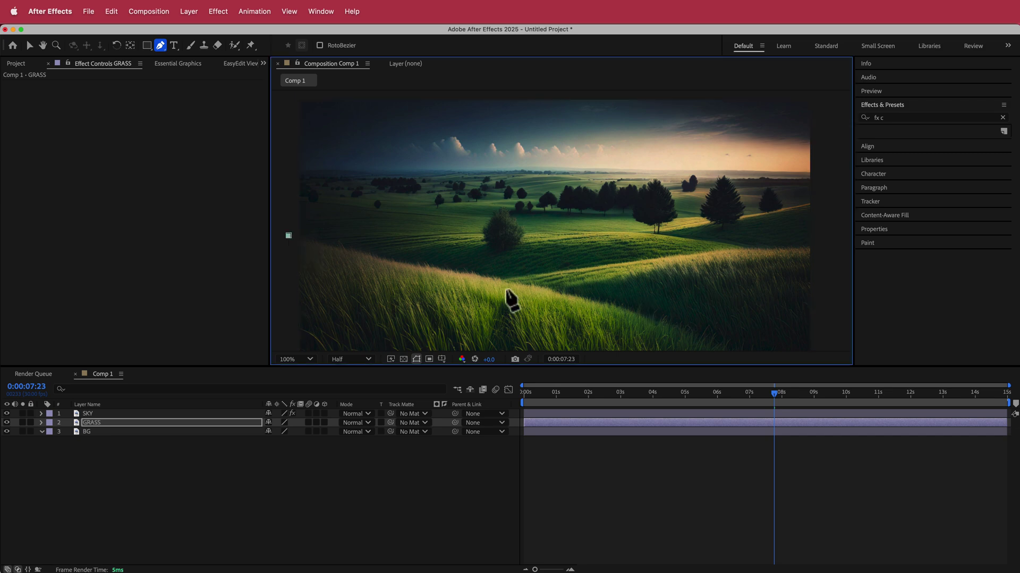
{"action": "left_click", "coordinate": [429, 266]}
{"action": "left_click", "coordinate": [491, 279]}
{"action": "left_click", "coordinate": [584, 299]}
{"action": "left_click", "coordinate": [675, 331]}
{"action": "key", "text": "comma"}
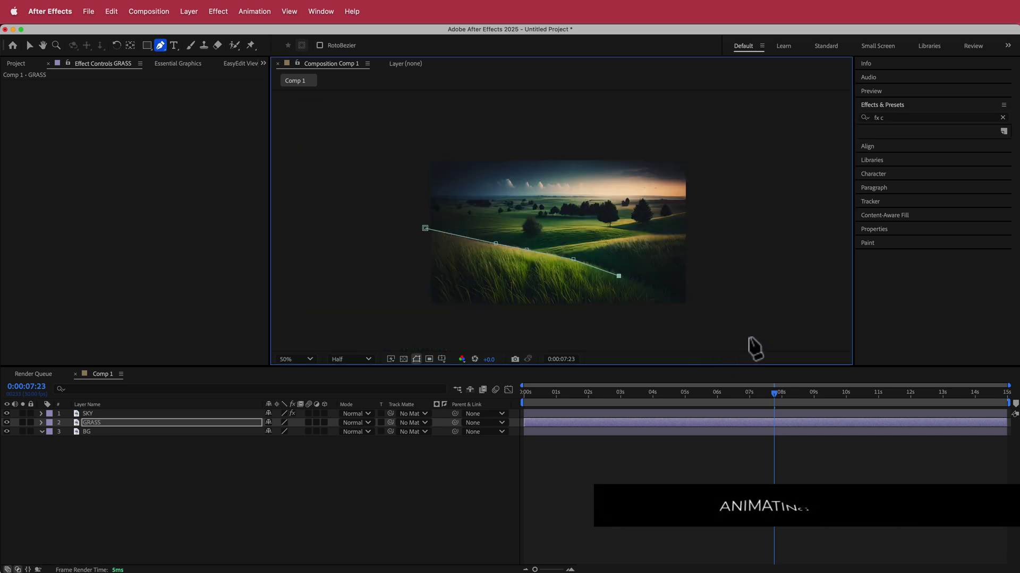
{"action": "left_click", "coordinate": [688, 306]}
{"action": "left_click", "coordinate": [687, 328]}
{"action": "left_click", "coordinate": [577, 331]}
{"action": "left_click", "coordinate": [462, 328]}
{"action": "left_click", "coordinate": [401, 324]}
{"action": "left_click", "coordinate": [407, 255]}
{"action": "left_click", "coordinate": [424, 229]}
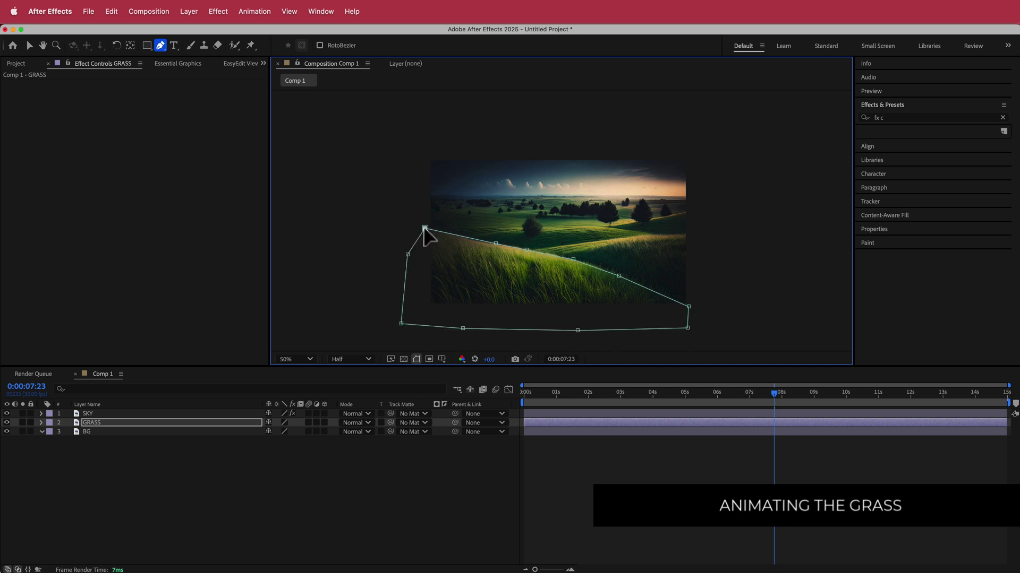
Set the GRASS layer's mask feather to 150 pixels
{"action": "key", "text": "f"}
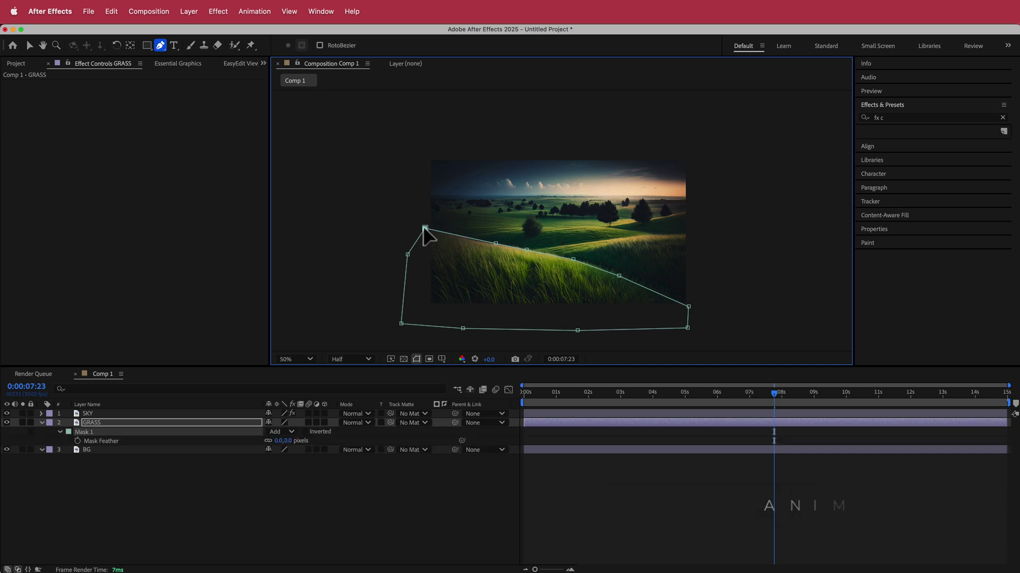
{"action": "left_click", "coordinate": [280, 442]}
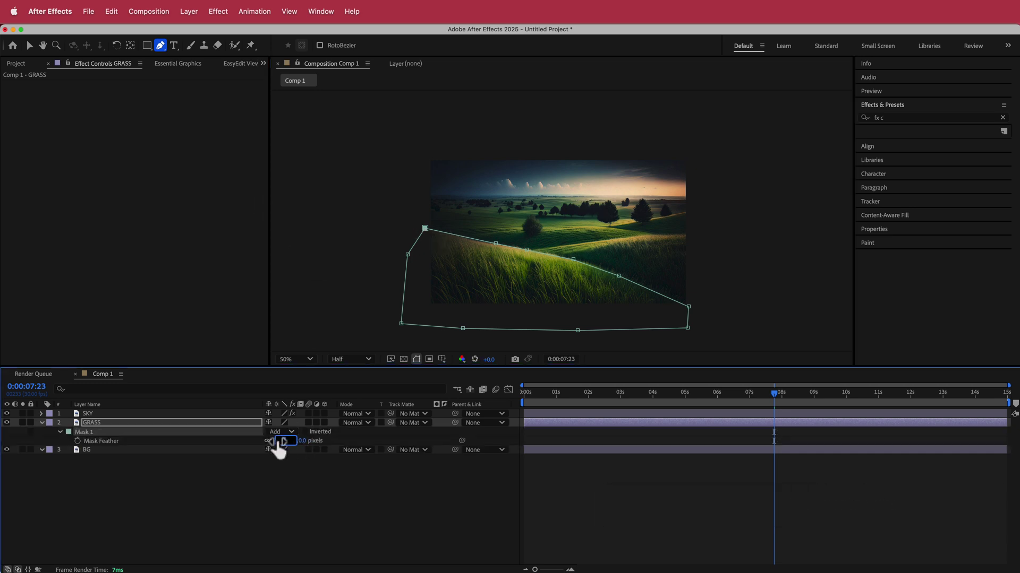
{"action": "key", "text": "Return"}
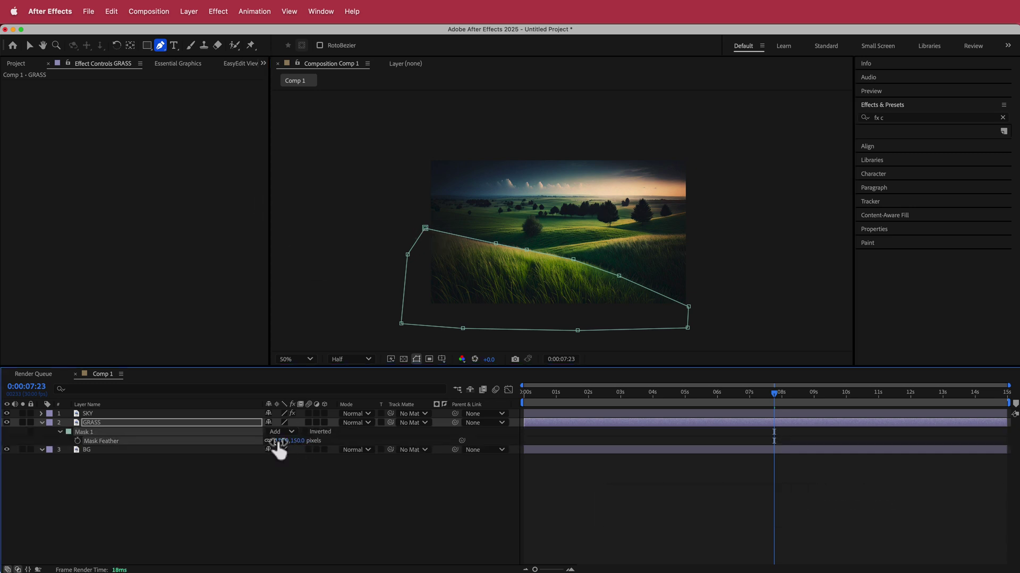
Apply the Turbulent Displace effect to the GRASS layer and return the playhead to 0:00:00:00
{"action": "key", "text": "period"}
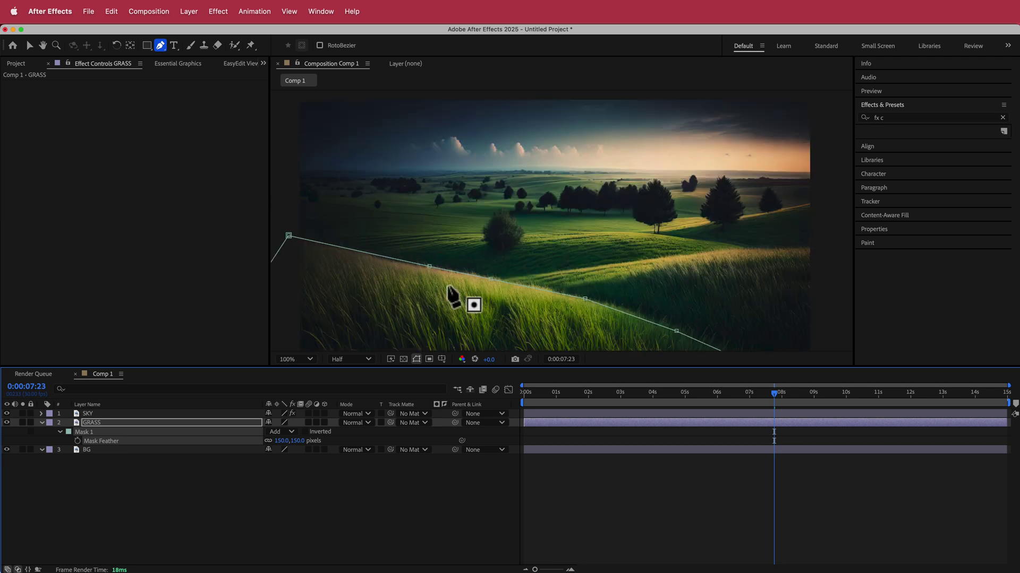
{"action": "key", "text": "ctrl+space"}
{"action": "type", "text": "tu"}
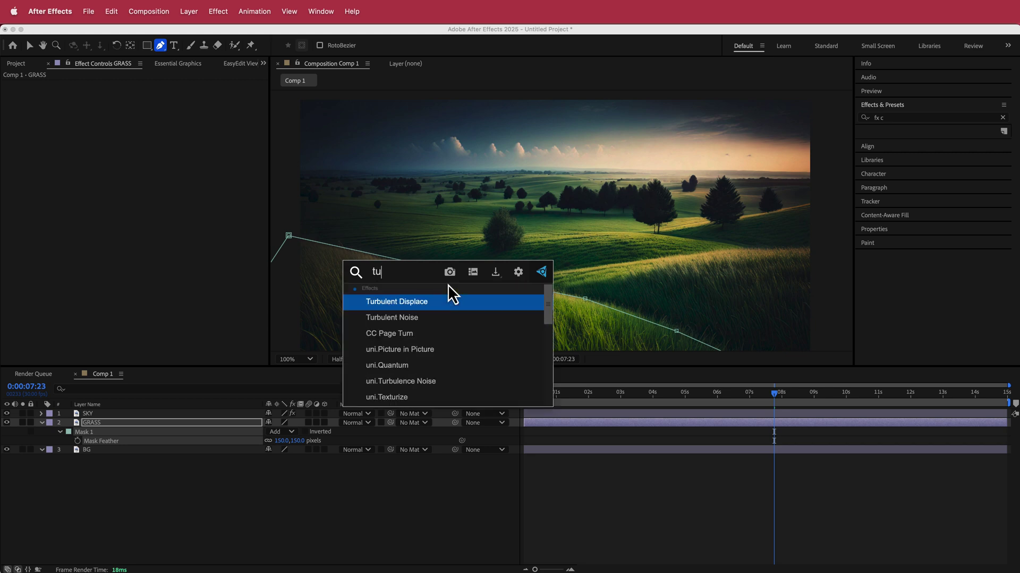
{"action": "key", "text": "Return"}
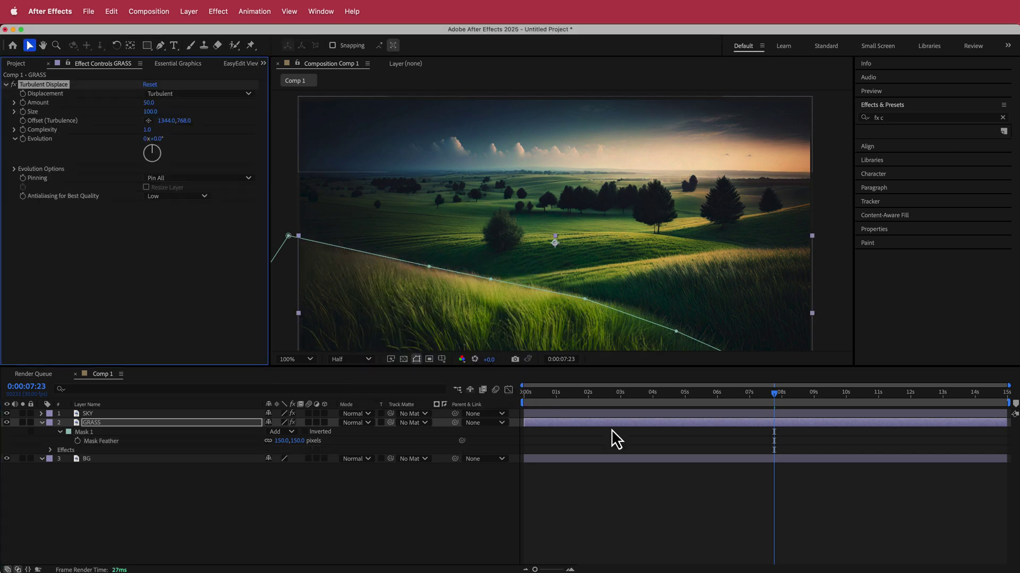
{"action": "left_click_drag", "start_coordinate": [774, 399], "coordinate": [506, 398]}
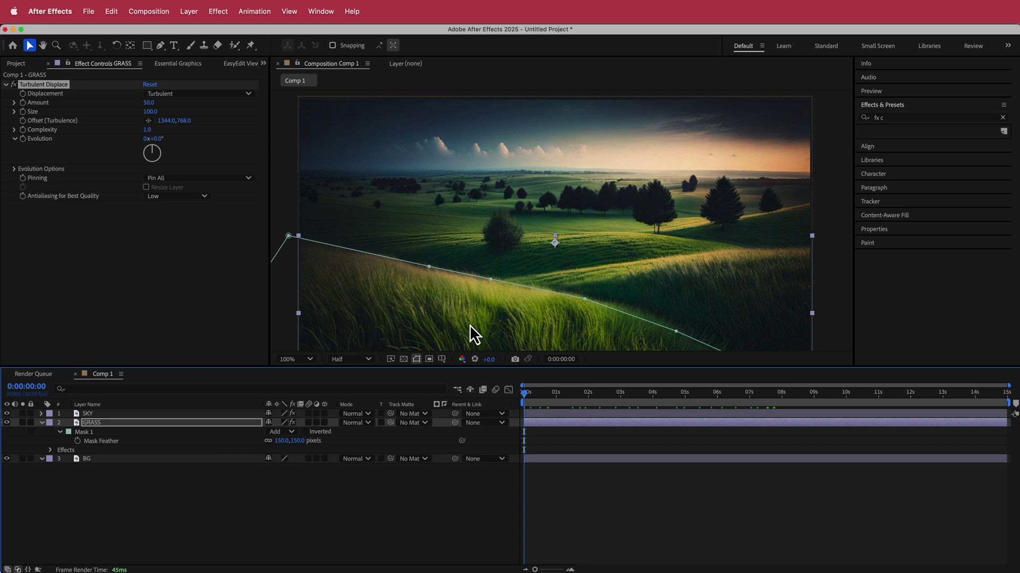
Set Turbulent Displace's Amount to 15, Size to 20 and Complexity to 4
{"action": "left_click", "coordinate": [150, 104]}
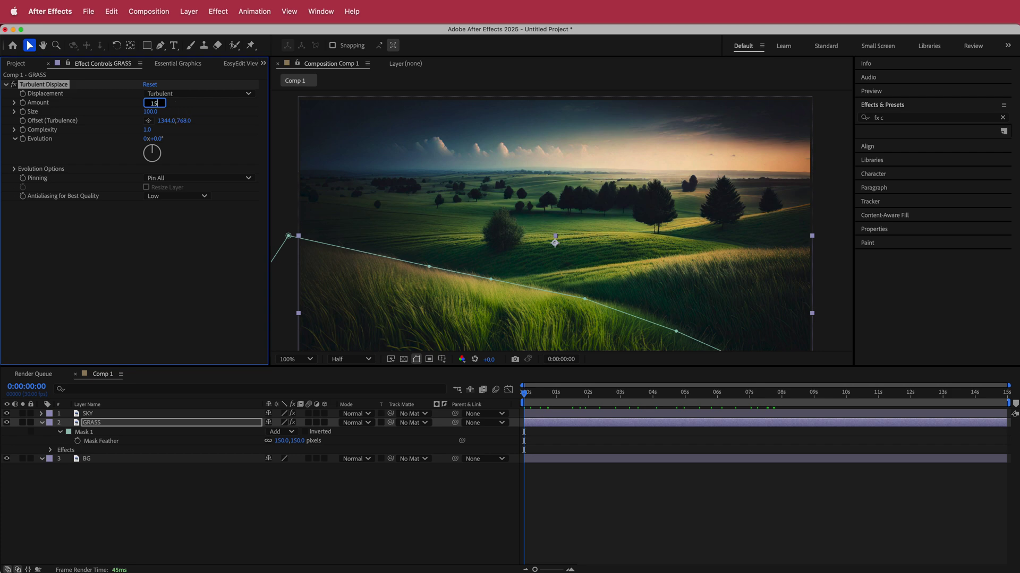
{"action": "key", "text": "Tab"}
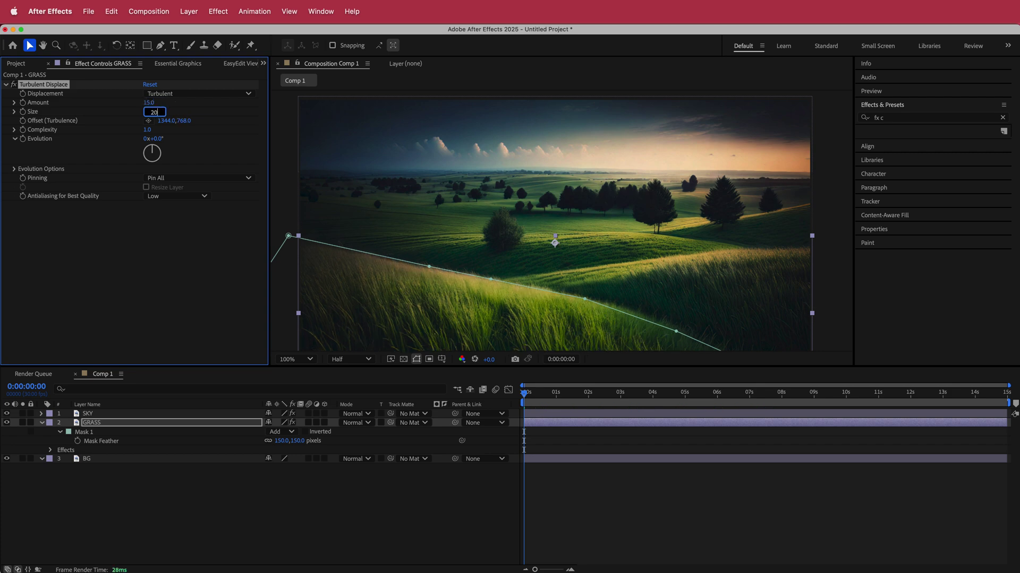
{"action": "key", "text": "Tab"}
{"action": "left_click", "coordinate": [527, 397]}
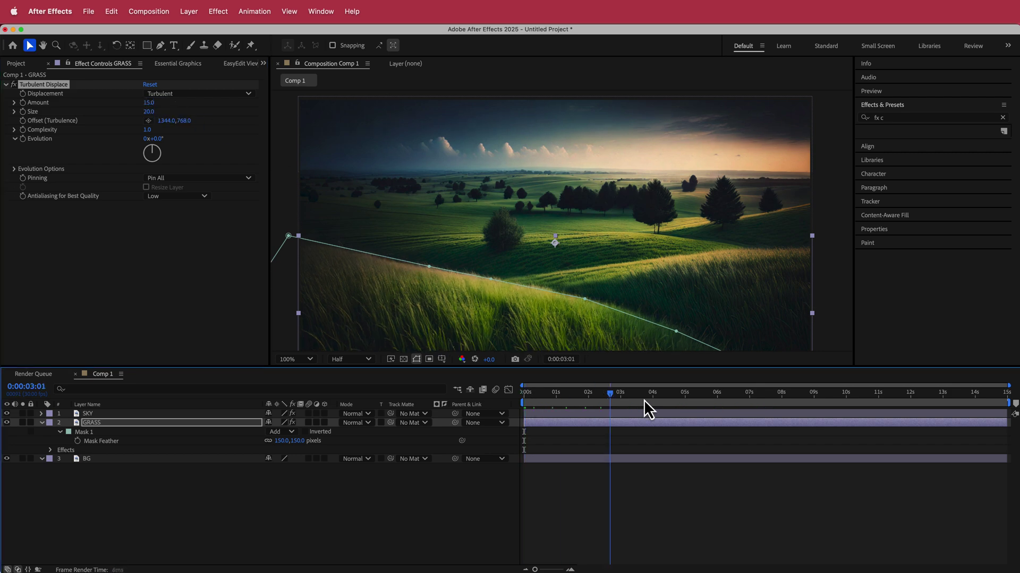
{"action": "left_click", "coordinate": [147, 130]}
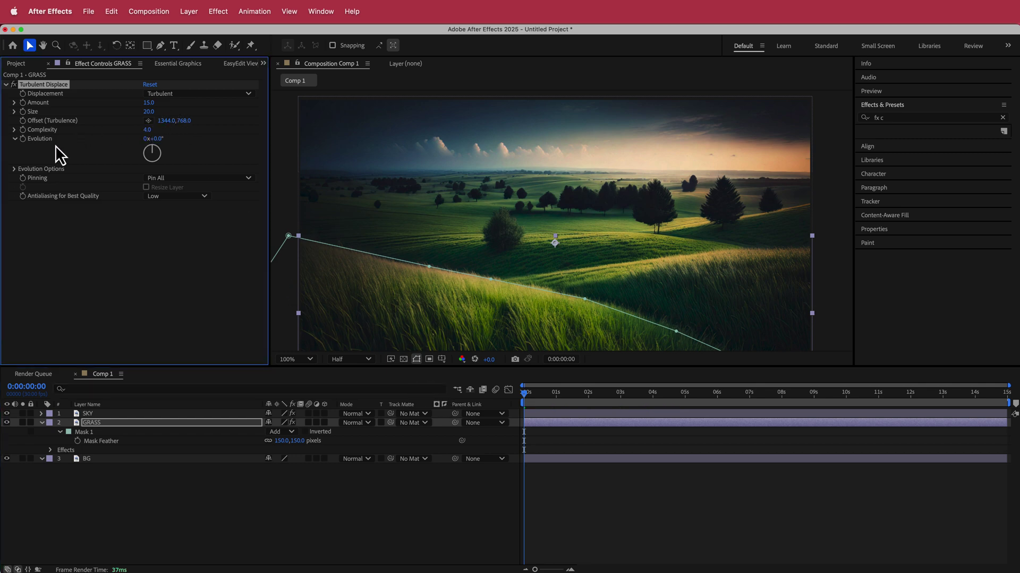
Add the expression time*500 to Turbulent Displace's Evolution and preview the grass movement
{"action": "left_click", "coordinate": [23, 139], "text": "alt"}
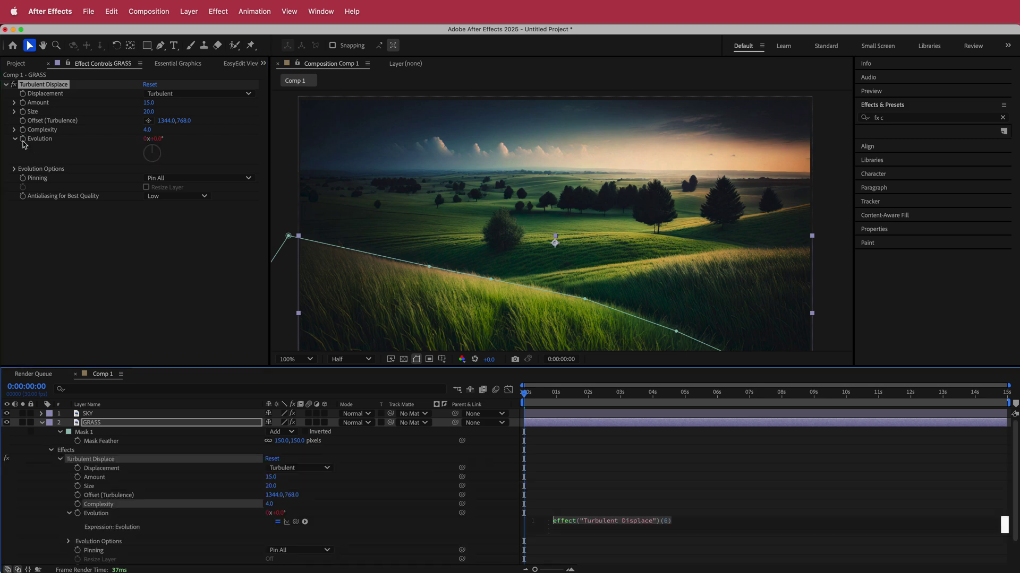
{"action": "type", "text": "time*500"}
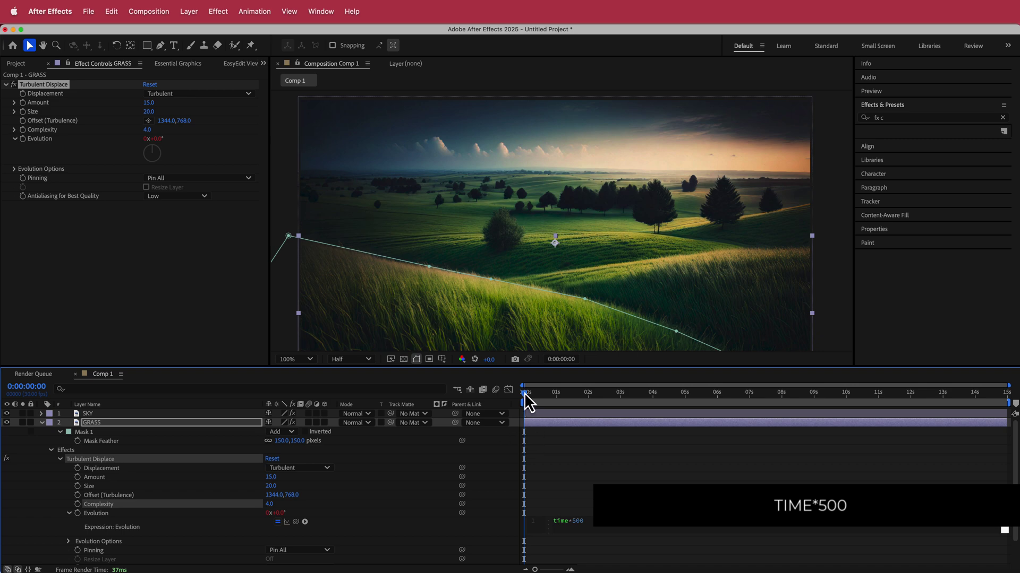
{"action": "left_click_drag", "start_coordinate": [526, 399], "coordinate": [709, 395]}
{"action": "left_click", "coordinate": [291, 181]}
{"action": "key", "text": "space"}
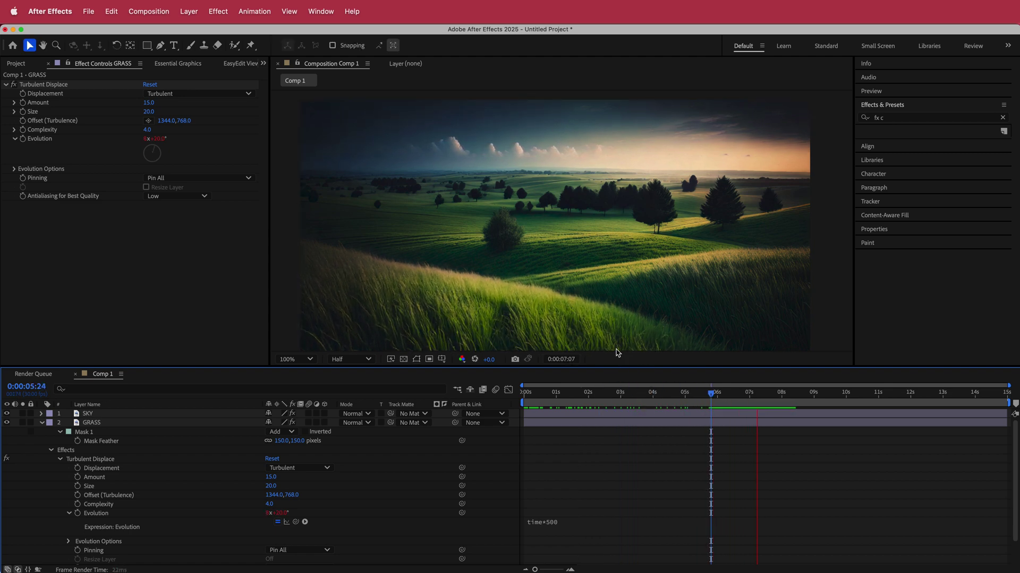
{"action": "key", "text": "space"}
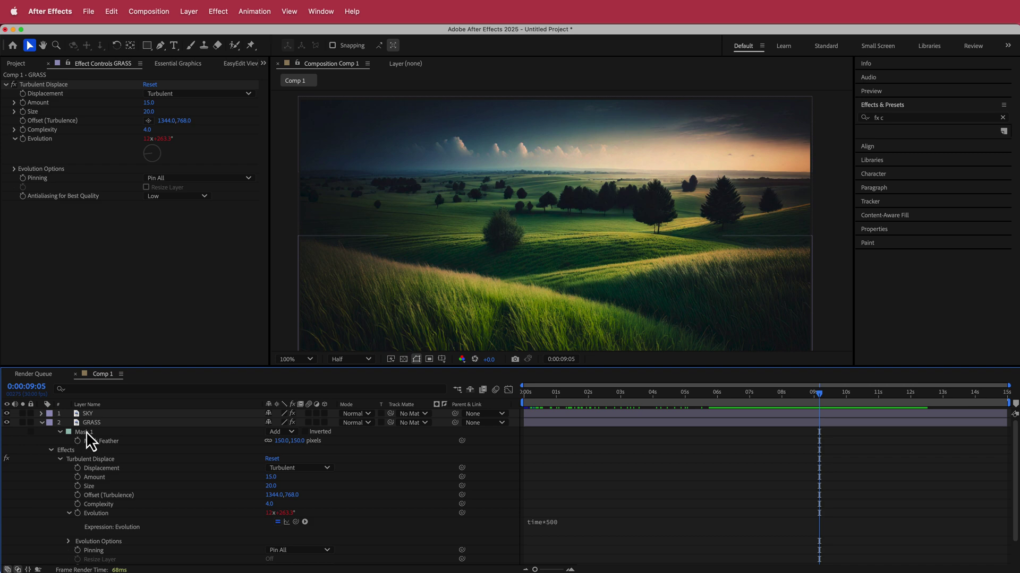
Refine Mask 1's lower-right edge on the GRASS layer by adding a vertex and shifting its neighbours to follow the foreground hill
{"action": "left_click", "coordinate": [86, 432]}
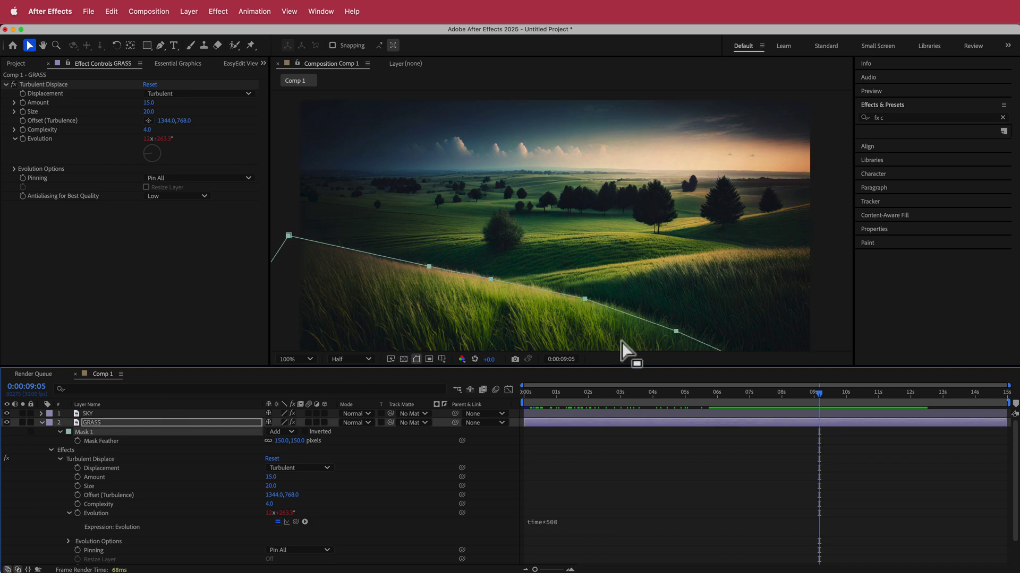
{"action": "key", "text": "super+z"}
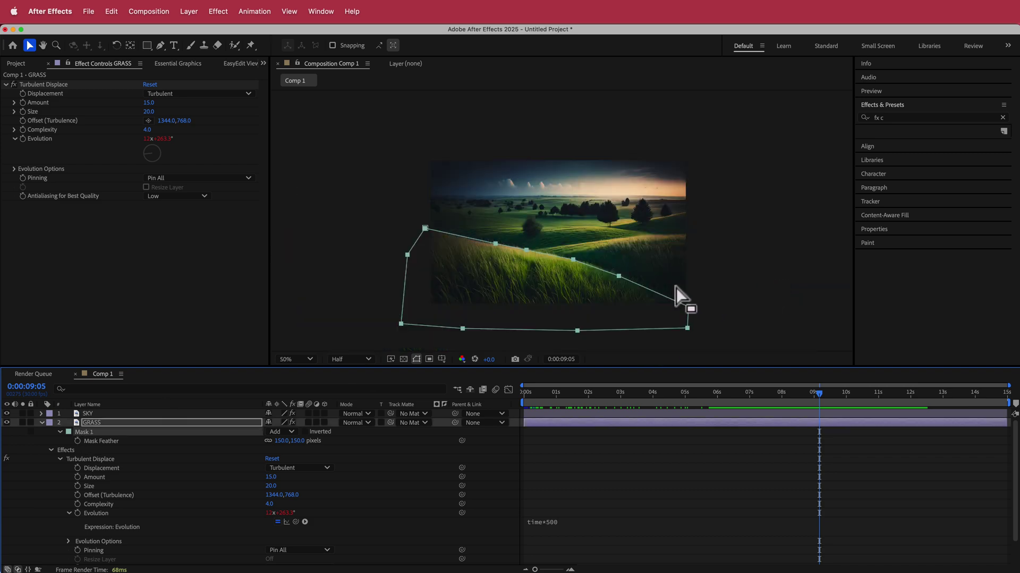
{"action": "key", "text": "super+shift+z"}
{"action": "scroll", "coordinate": [648, 319], "scroll_direction": "down", "scroll_amount": 3}
{"action": "scroll", "coordinate": [598, 262], "scroll_direction": "right", "scroll_amount": 3}
{"action": "left_click_drag", "start_coordinate": [597, 263], "coordinate": [597, 261]}
{"action": "left_click_drag", "start_coordinate": [650, 286], "coordinate": [655, 285]}
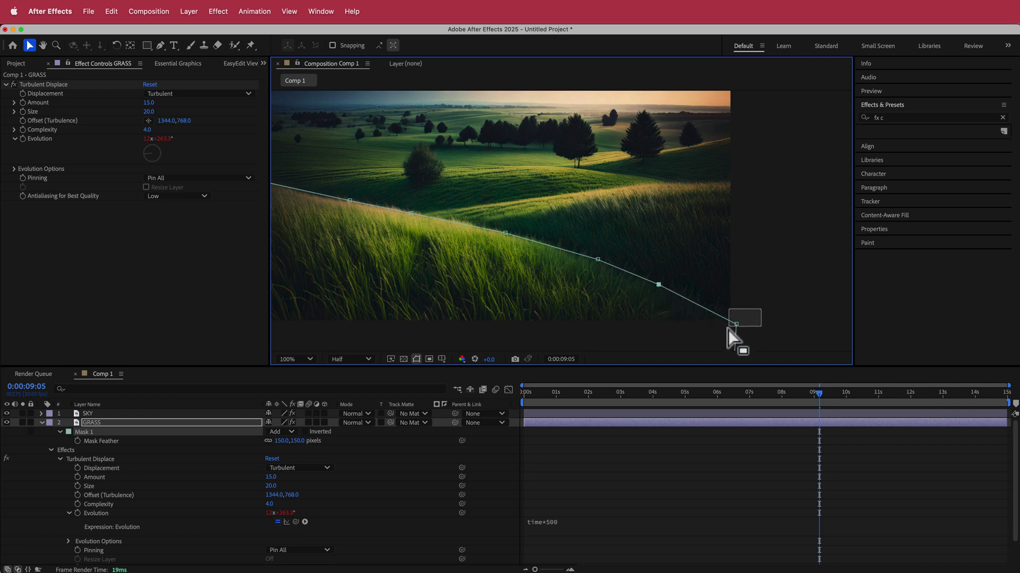
{"action": "left_click_drag", "start_coordinate": [736, 324], "coordinate": [739, 320]}
Preview the grass animation from 0:00:00:00 with the adjusted mask
{"action": "left_click_drag", "start_coordinate": [818, 393], "coordinate": [511, 387]}
{"action": "key", "text": "space"}
{"action": "key", "text": "space"}
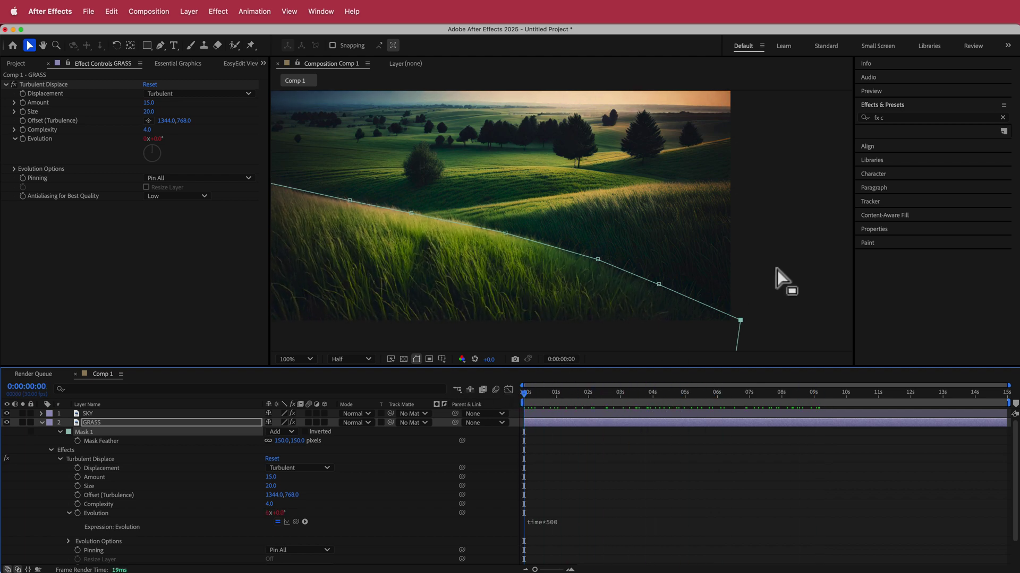
{"action": "left_click", "coordinate": [795, 228]}
{"action": "key", "text": "space"}
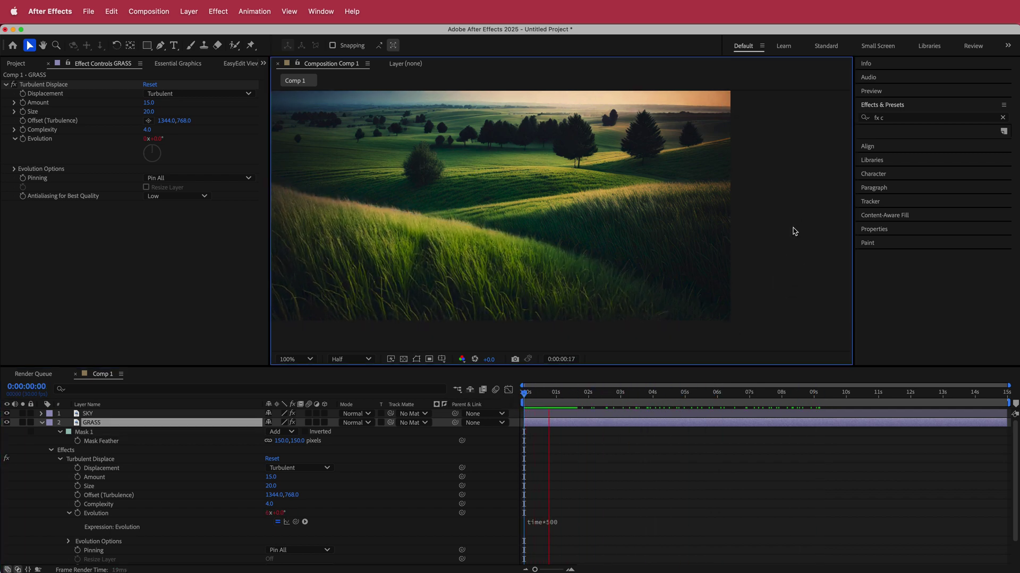
{"action": "key", "text": "space"}
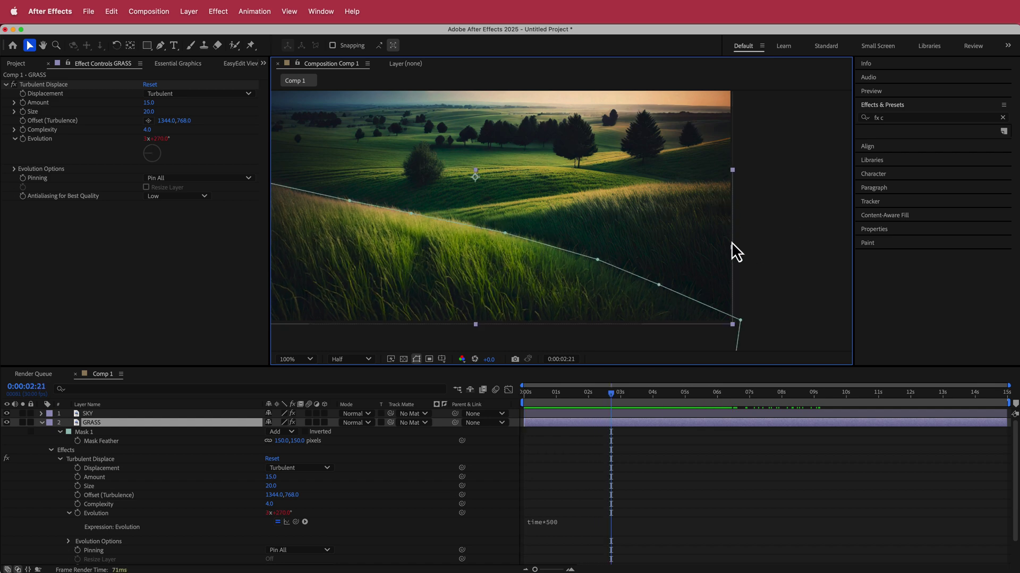
Draw a second closed Pen tool mask on the GRASS layer around the right-hand grassy hill, curving along its crest
{"action": "scroll", "coordinate": [777, 244], "scroll_direction": "up", "scroll_amount": 2}
{"action": "scroll", "coordinate": [741, 237], "scroll_direction": "down", "scroll_amount": 2}
{"action": "left_click_drag", "start_coordinate": [512, 172], "coordinate": [605, 187]}
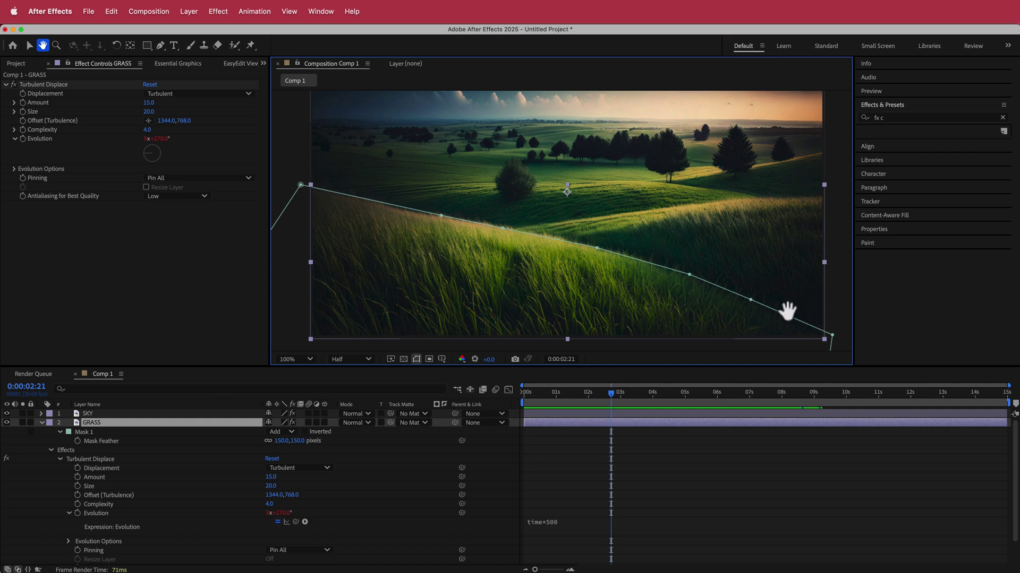
{"action": "key", "text": "v"}
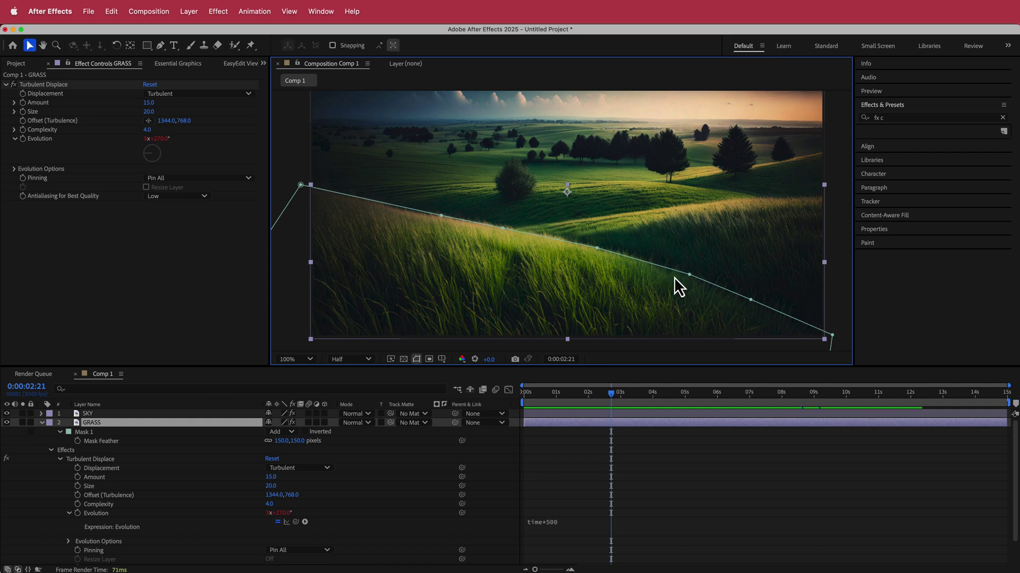
{"action": "left_click", "coordinate": [160, 45]}
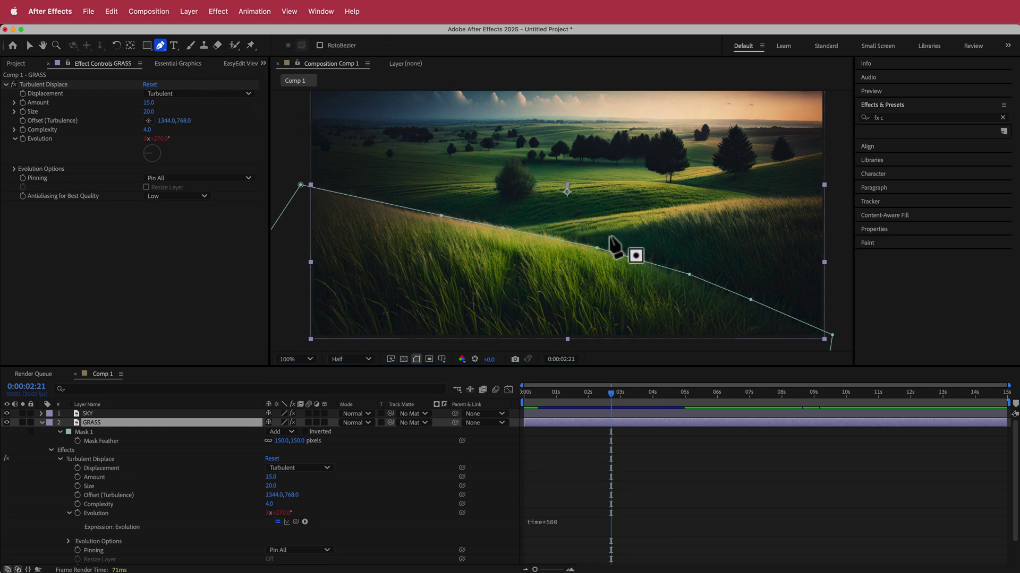
{"action": "left_click", "coordinate": [574, 236]}
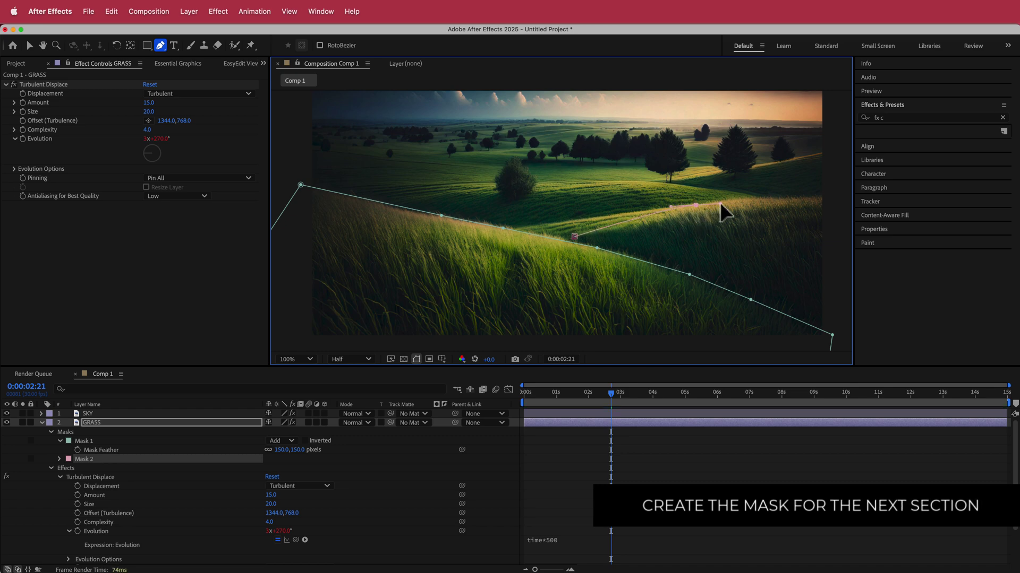
{"action": "left_click", "coordinate": [840, 198]}
{"action": "left_click_drag", "start_coordinate": [842, 201], "coordinate": [849, 203]}
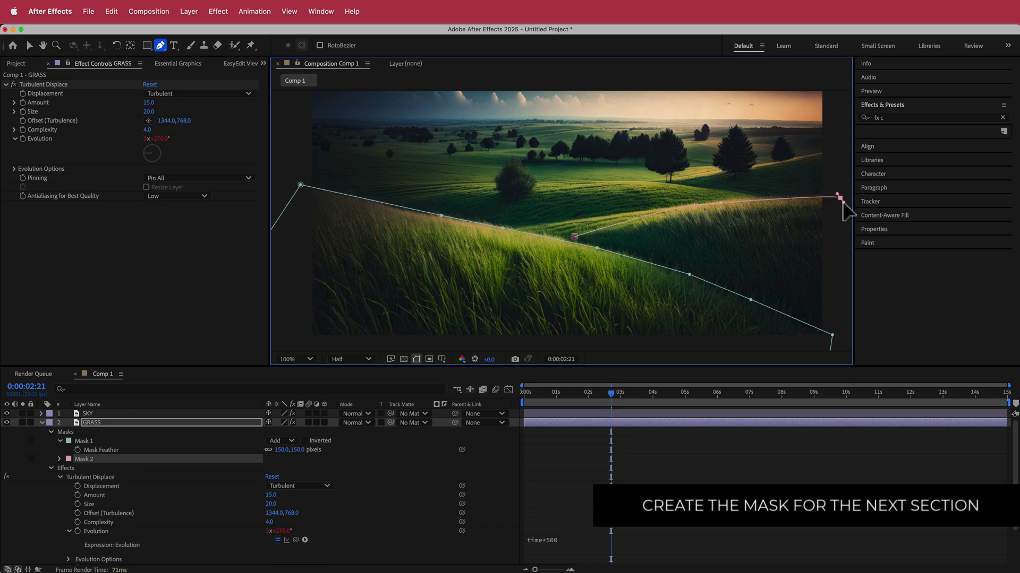
{"action": "scroll", "coordinate": [847, 207], "scroll_direction": "right", "scroll_amount": 1}
{"action": "left_click", "coordinate": [842, 344]}
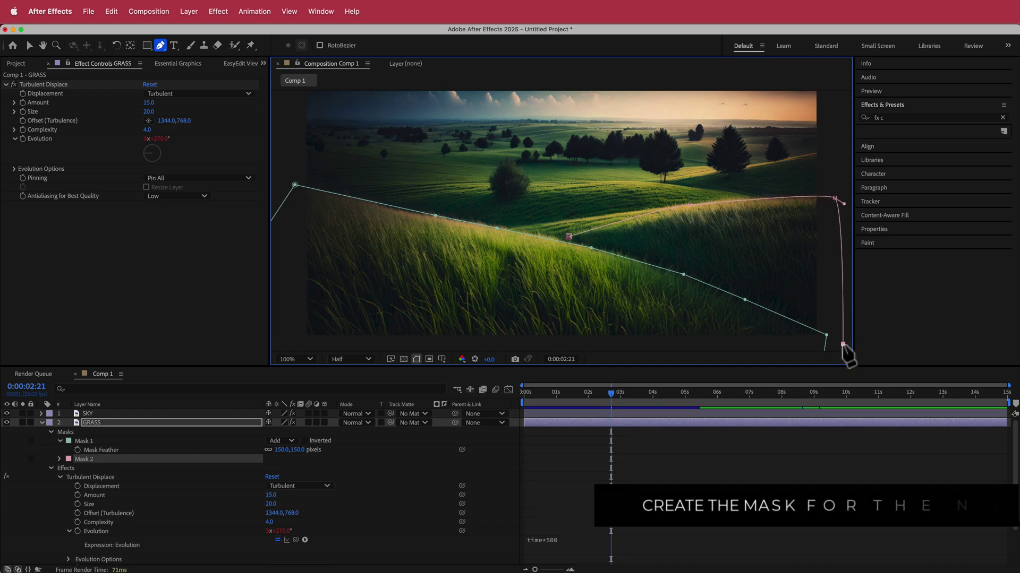
{"action": "left_click", "coordinate": [569, 237]}
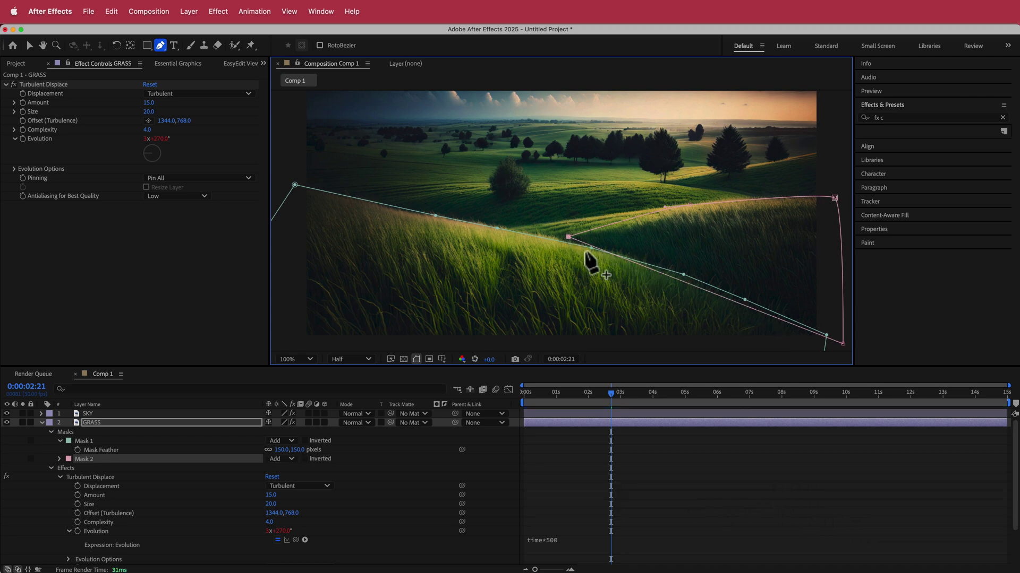
Preview the animation from 0:00:03:16 to check the movement of both grass areas
{"action": "left_click_drag", "start_coordinate": [610, 393], "coordinate": [638, 393]}
{"action": "left_click", "coordinate": [29, 46]}
{"action": "left_click", "coordinate": [829, 142]}
{"action": "key", "text": "space"}
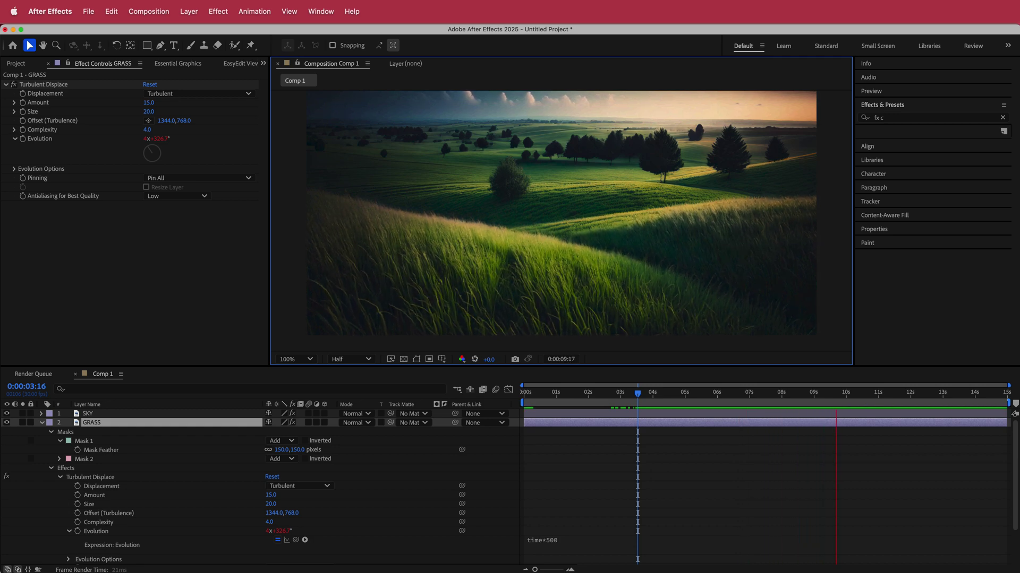
{"action": "key", "text": "space"}
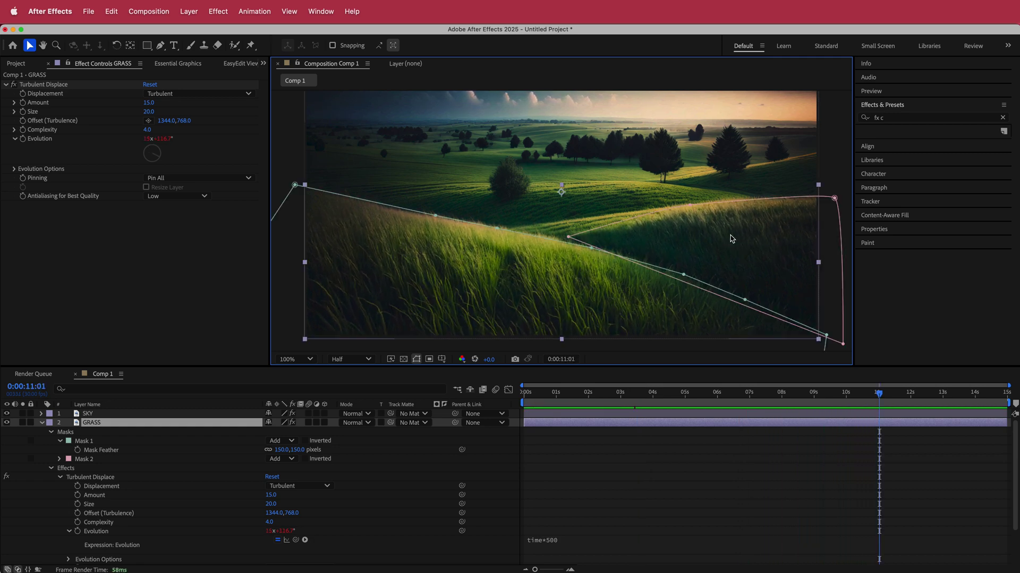
Add a vertex to Mask 2's lower edge on the GRASS layer, reshape that edge along the foreground hill, and preview the result
{"action": "key", "text": "g"}
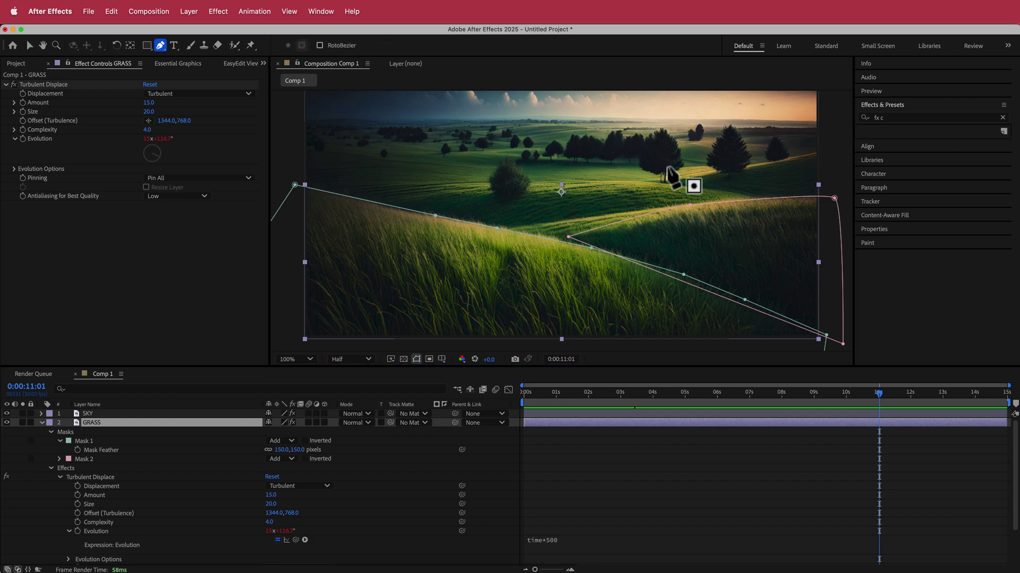
{"action": "left_click", "coordinate": [706, 290]}
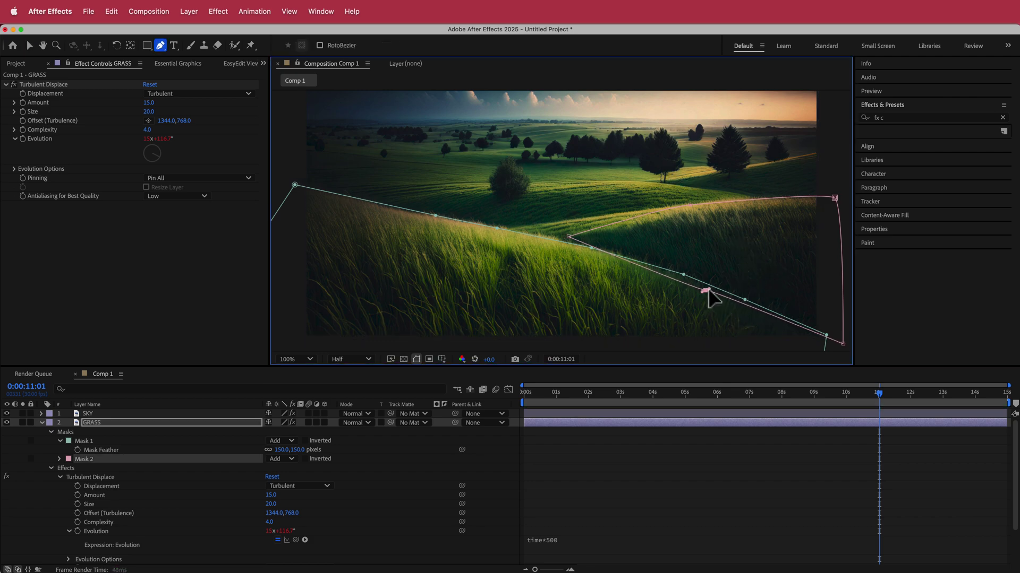
{"action": "left_click_drag", "start_coordinate": [706, 290], "coordinate": [706, 283]}
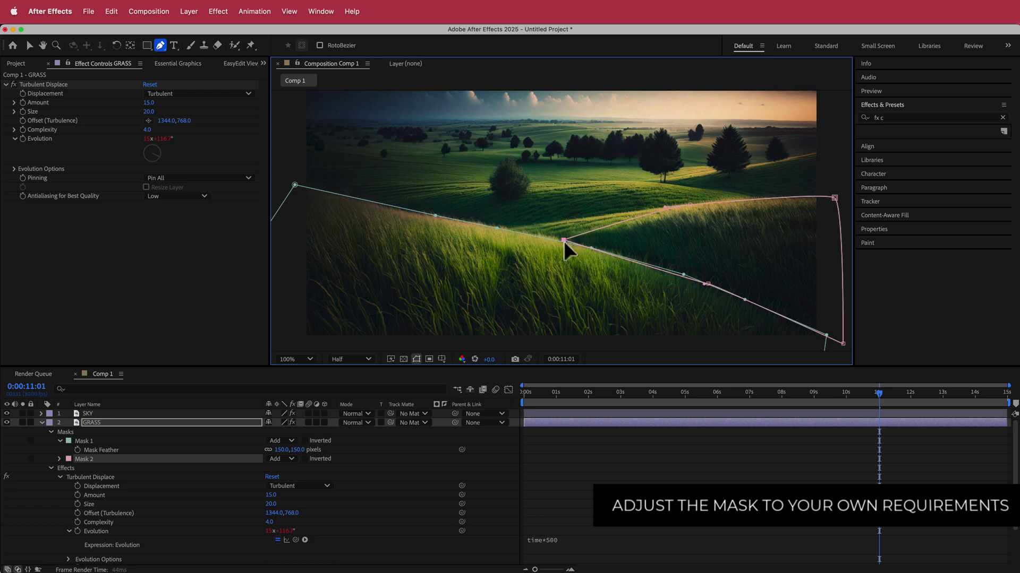
{"action": "key", "text": "space"}
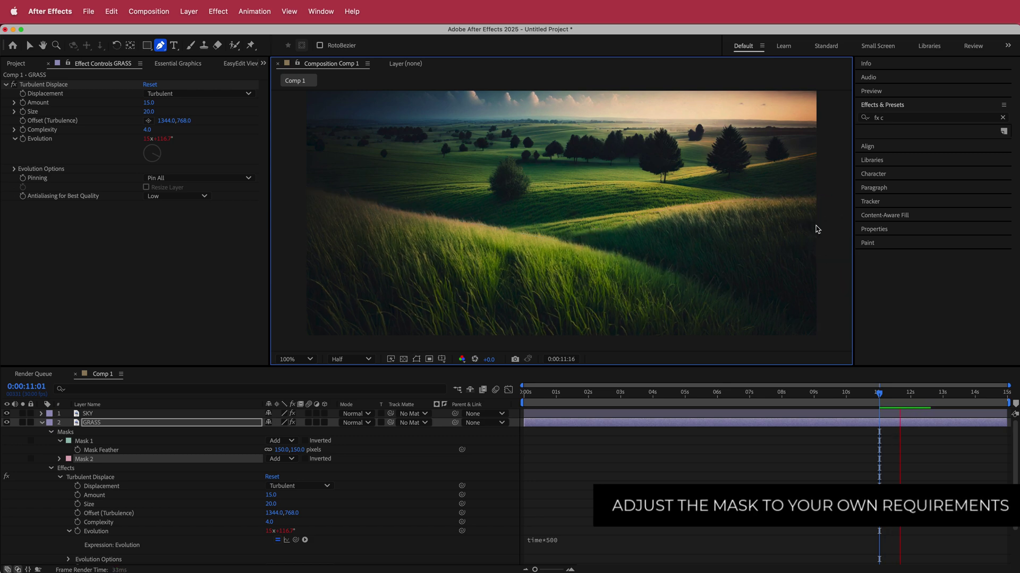
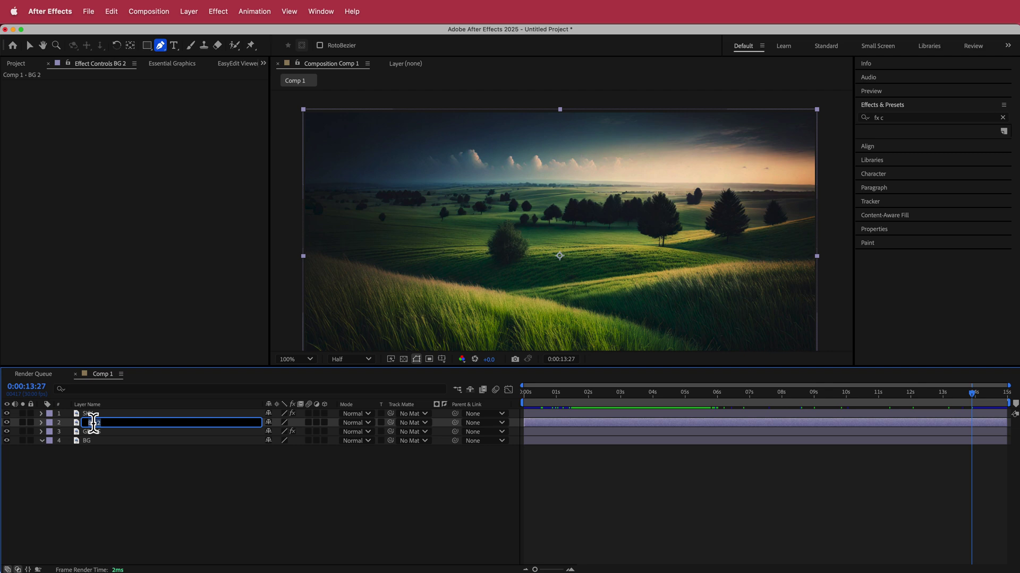
Rename the duplicated background layer as TREES and draw a closed Pen tool mask around the round bush
{"action": "type", "text": "S"}
{"action": "key", "text": "Return"}
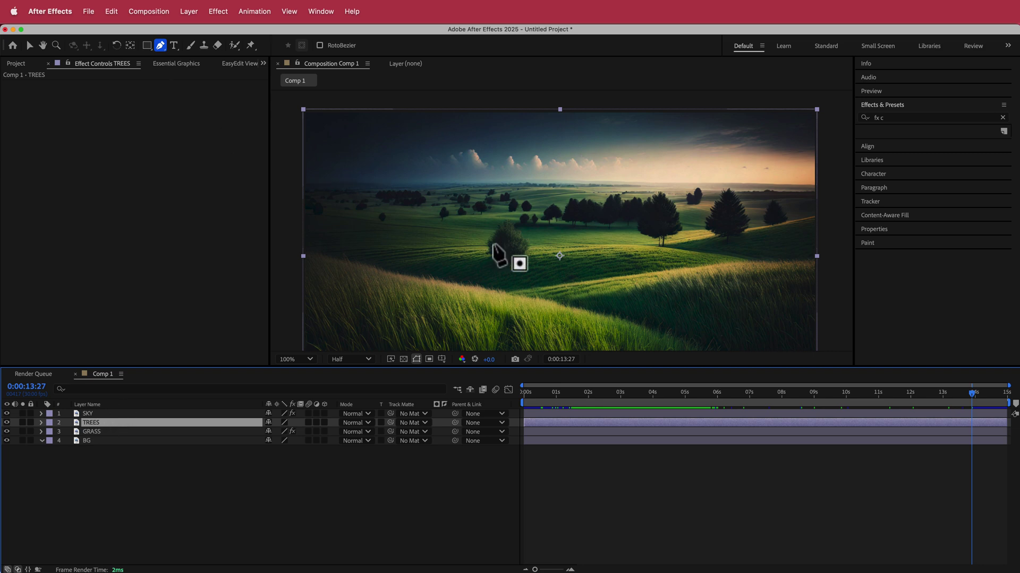
{"action": "left_click", "coordinate": [503, 228]}
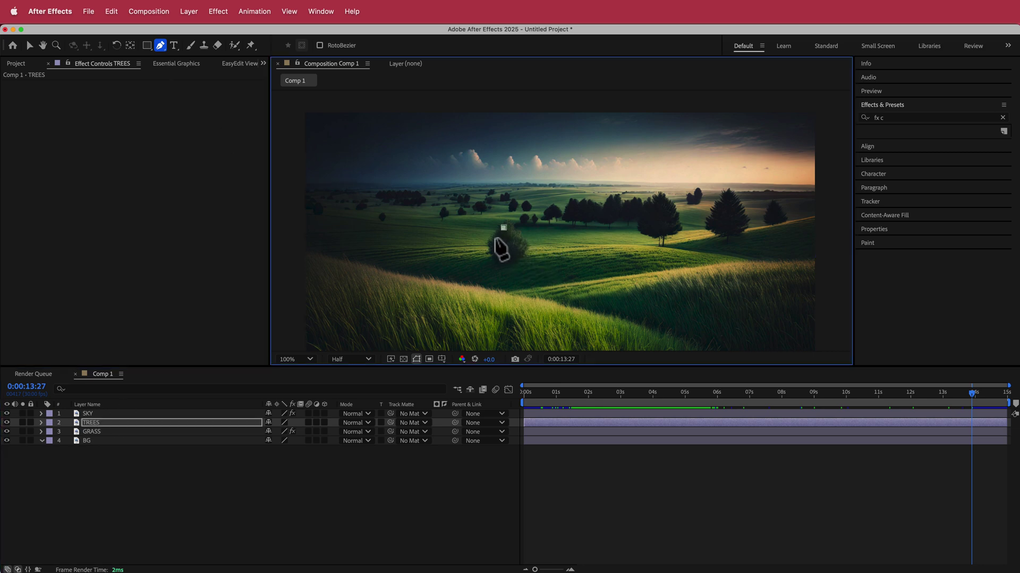
{"action": "left_click", "coordinate": [494, 238]}
{"action": "left_click", "coordinate": [495, 251]}
{"action": "left_click", "coordinate": [513, 260]}
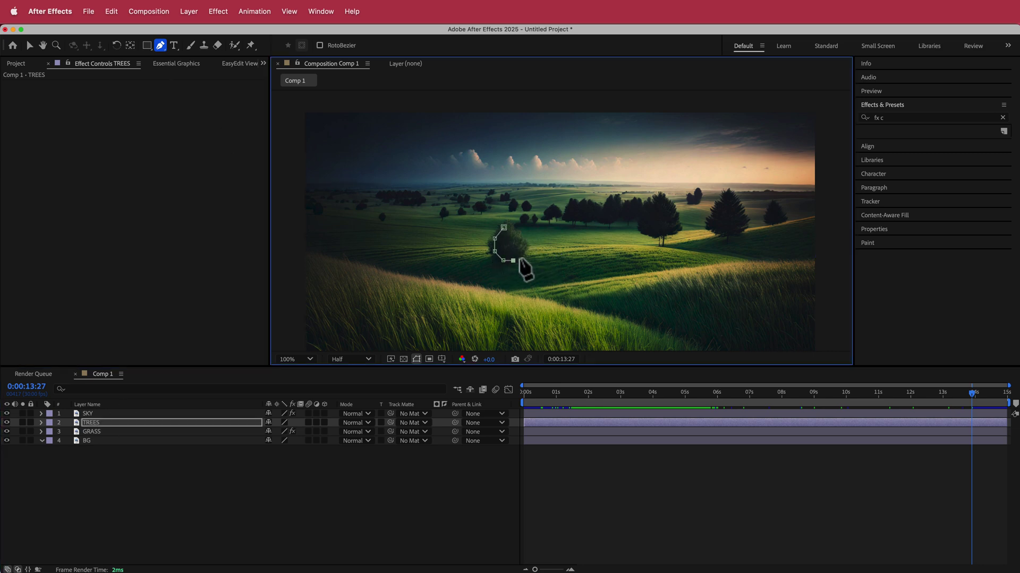
{"action": "left_click", "coordinate": [523, 245]}
{"action": "left_click", "coordinate": [511, 232]}
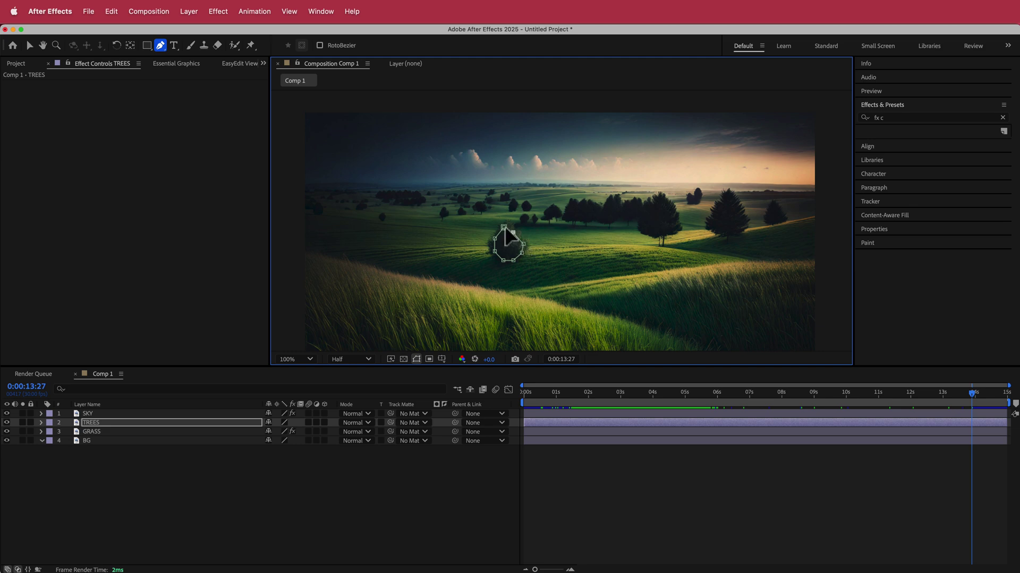
Apply the Turbulent Displace effect to the TREES layer
{"action": "key", "text": "period"}
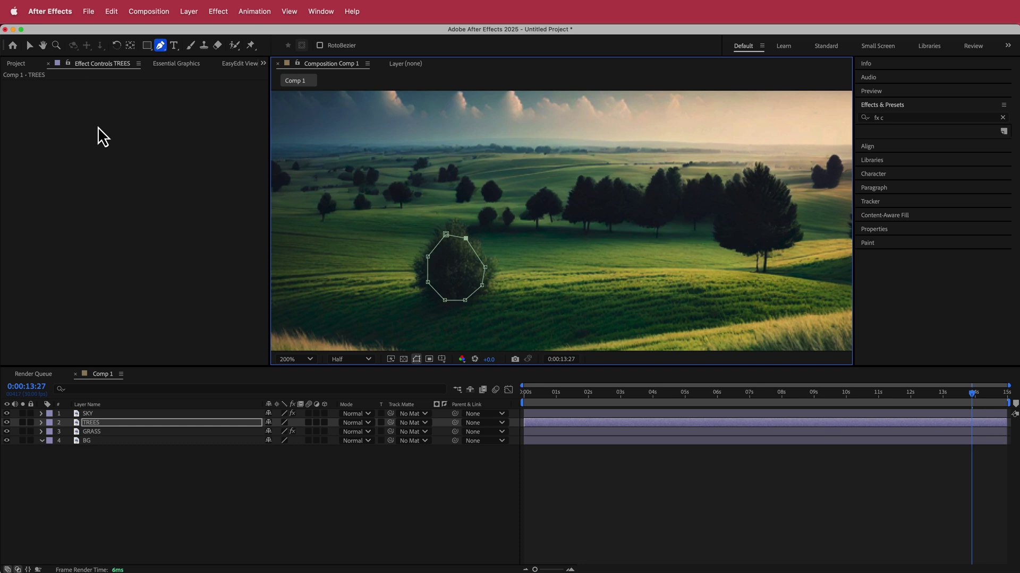
{"action": "key", "text": "ctrl+space"}
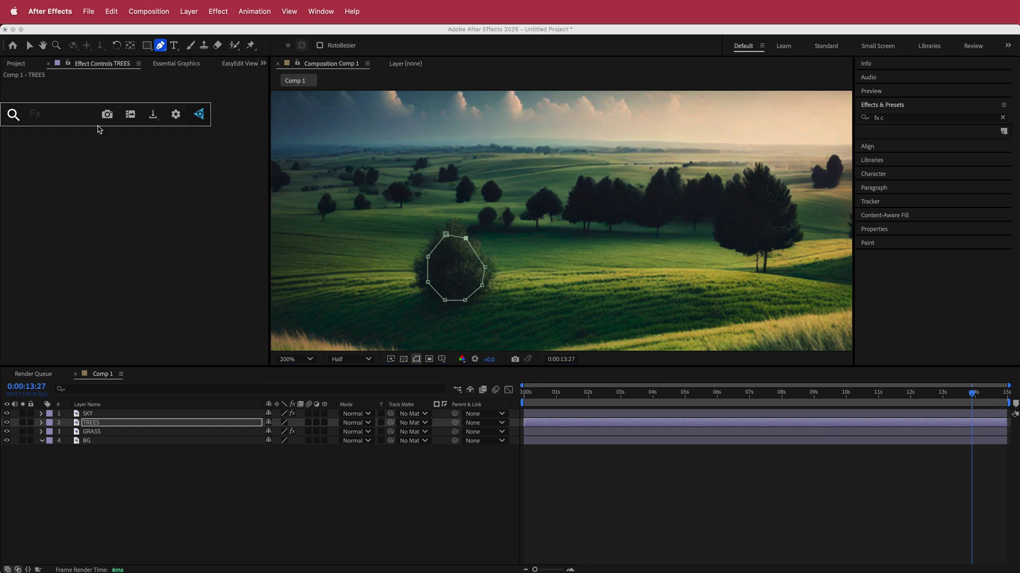
{"action": "type", "text": "tu"}
{"action": "key", "text": "Return"}
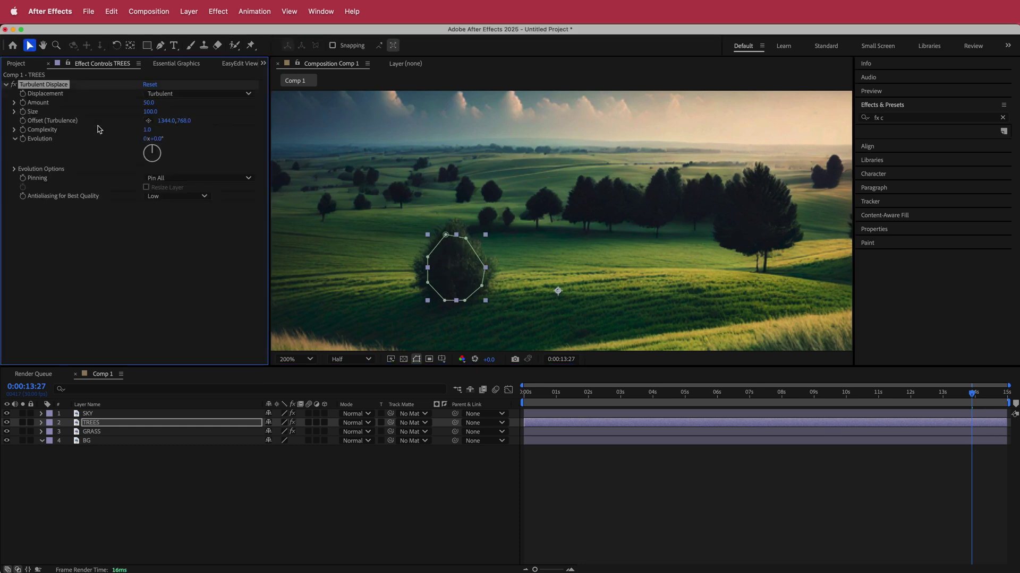
Set the TREES layer's Turbulent Displace Amount to 15, Size to 20 and Complexity to 4
{"action": "left_click", "coordinate": [148, 102]}
{"action": "type", "text": "15"}
{"action": "key", "text": "Tab"}
{"action": "type", "text": "20"}
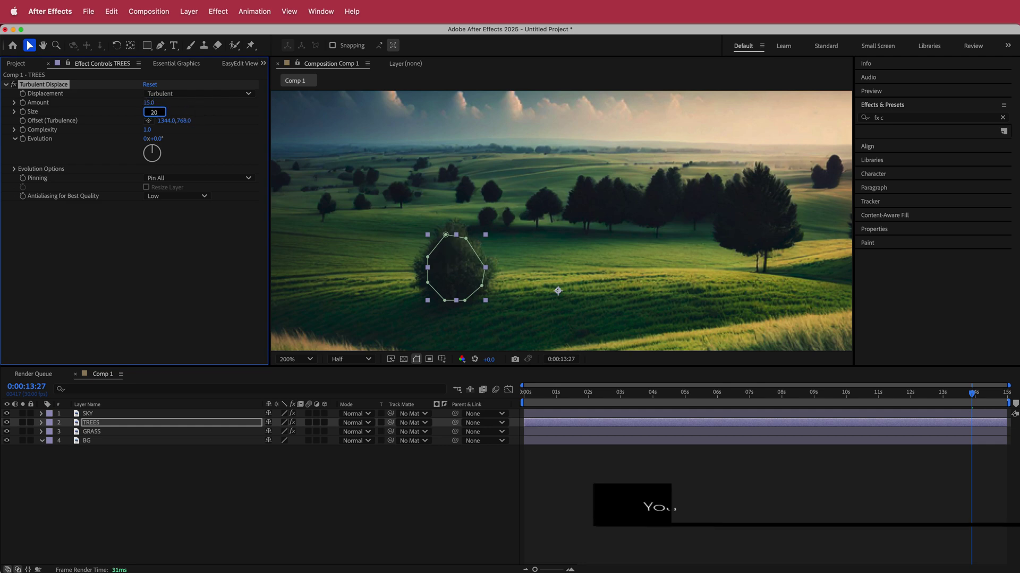
{"action": "key", "text": "Tab"}
{"action": "left_click", "coordinate": [147, 130]}
{"action": "type", "text": "4"}
{"action": "key", "text": "Tab"}
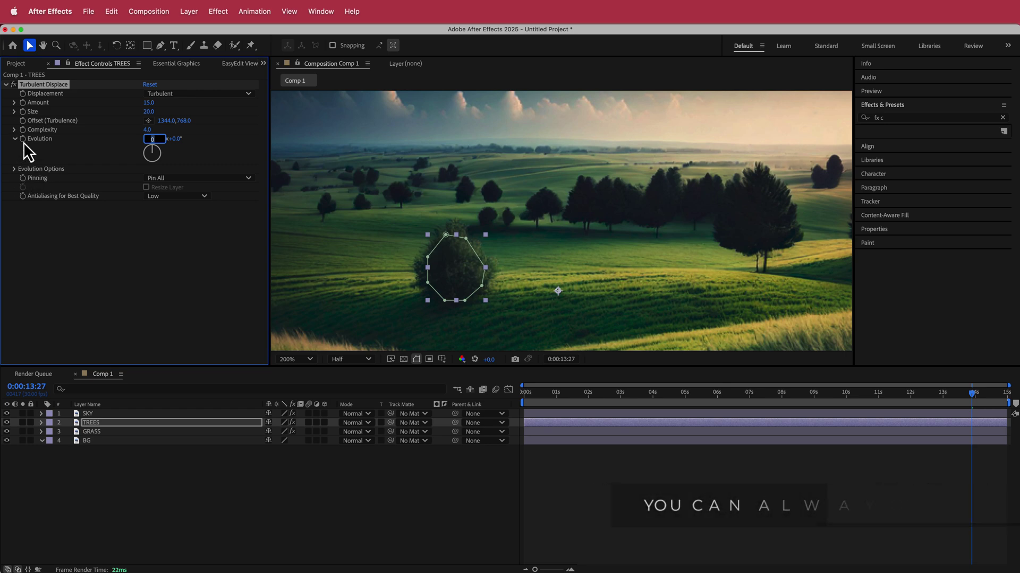
Drive the TREES layer's Evolution with the expression time*400 and preview the bush animation from 0:00:00:00
{"action": "key", "text": "alt+shift+equal"}
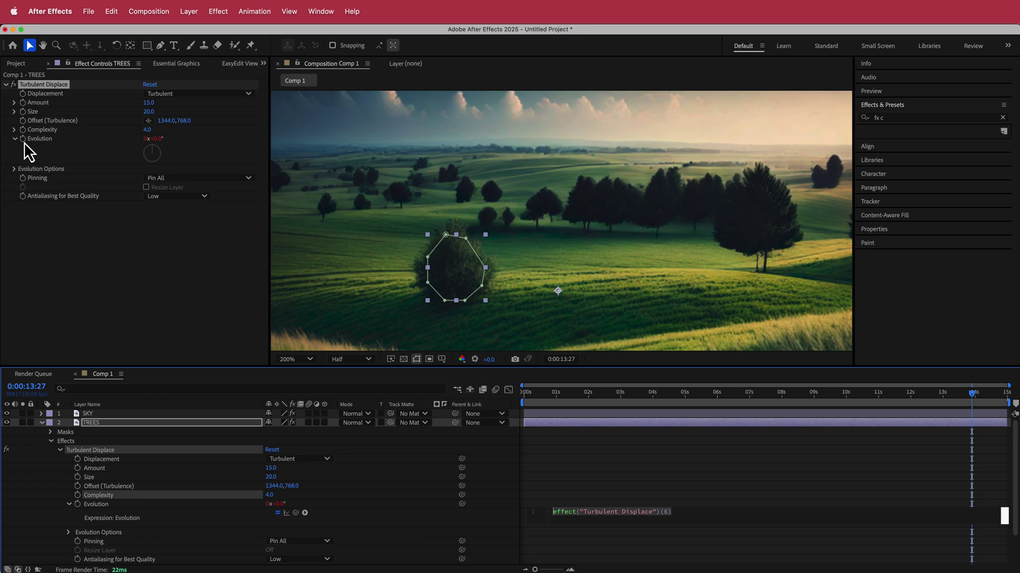
{"action": "type", "text": "time*400"}
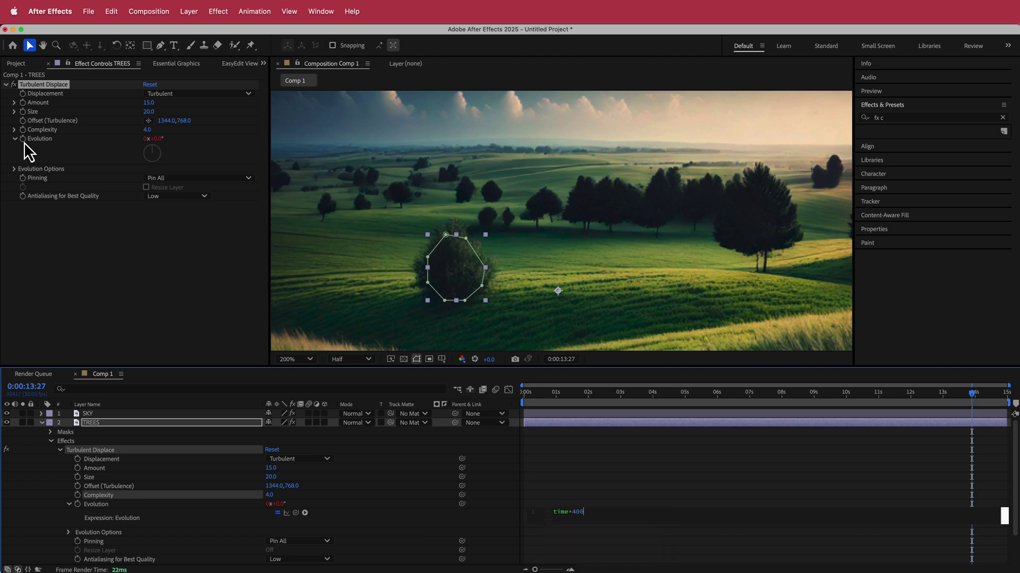
{"action": "left_click_drag", "start_coordinate": [972, 403], "coordinate": [523, 405]}
{"action": "key", "text": "space"}
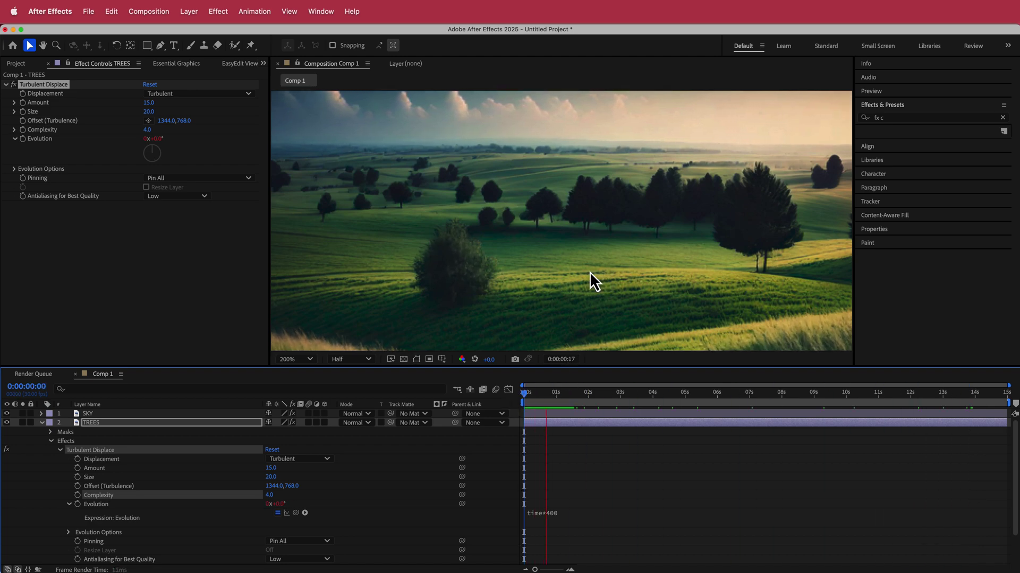
{"action": "key", "text": "space"}
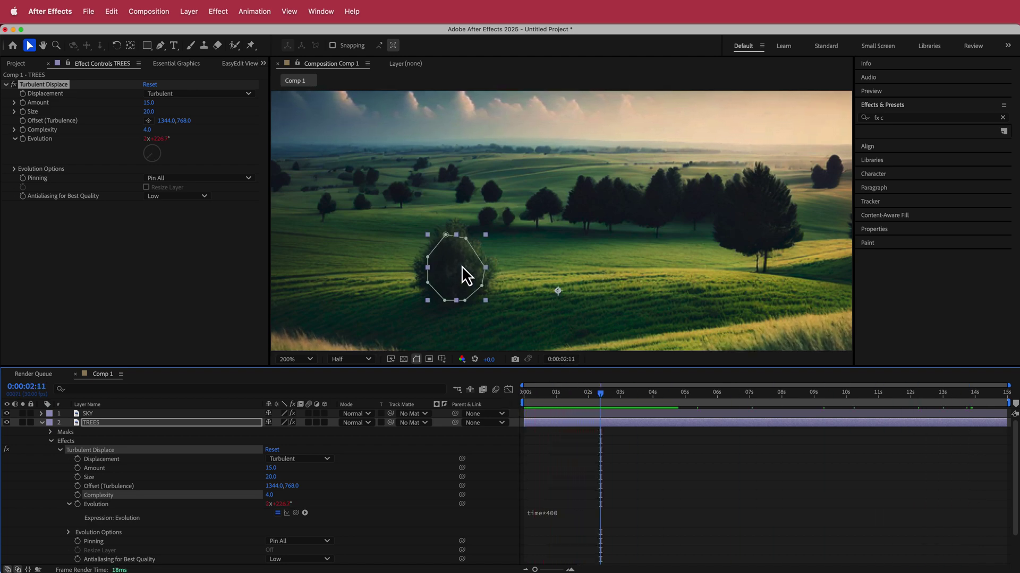
Widen the bush mask on the TREES layer by moving its side and upper vertices outward, and set its Mask Feather to 50 pixels
{"action": "left_click_drag", "start_coordinate": [466, 239], "coordinate": [421, 256]}
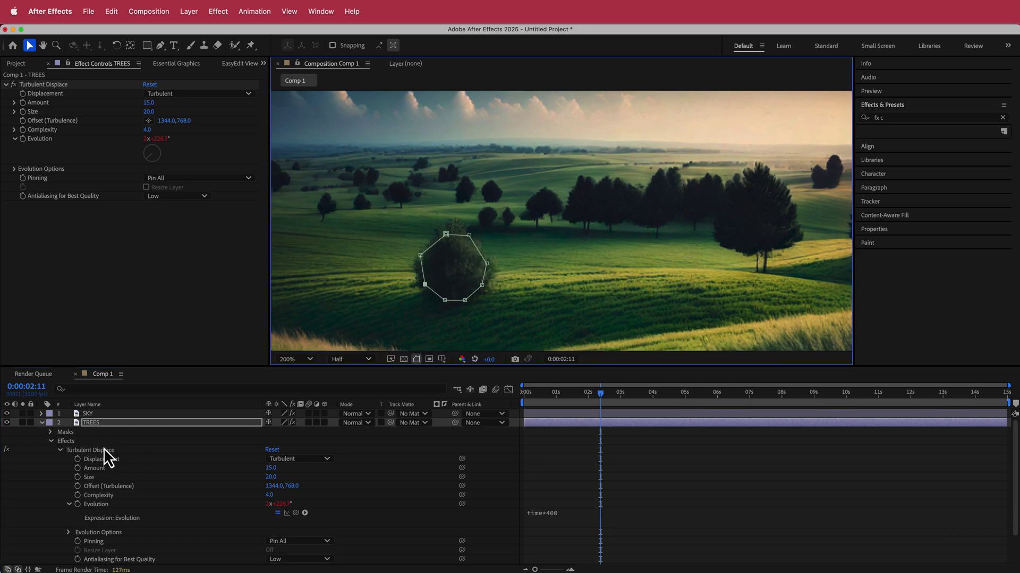
{"action": "key", "text": "f"}
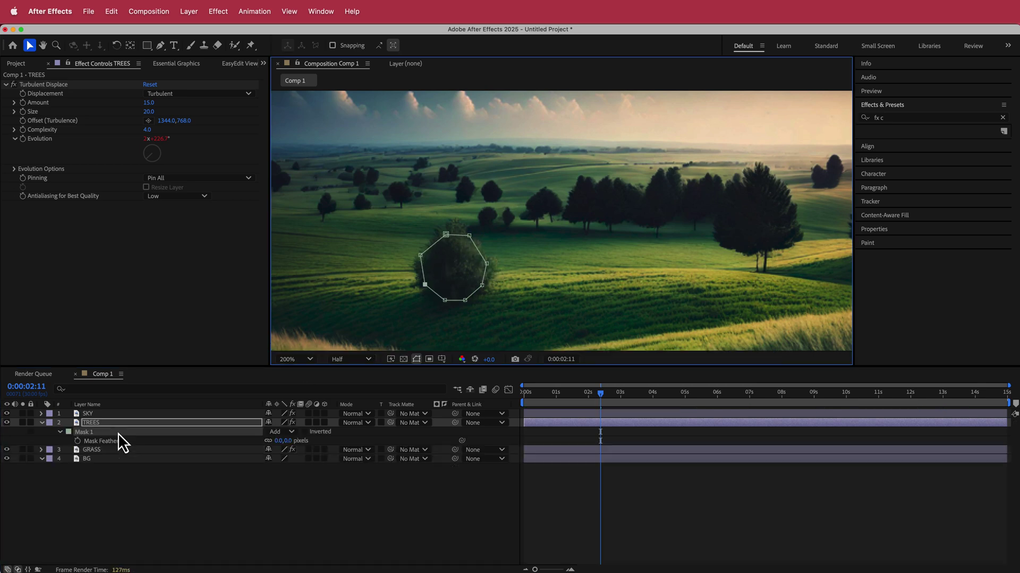
{"action": "left_click", "coordinate": [279, 441]}
{"action": "key", "text": "Return"}
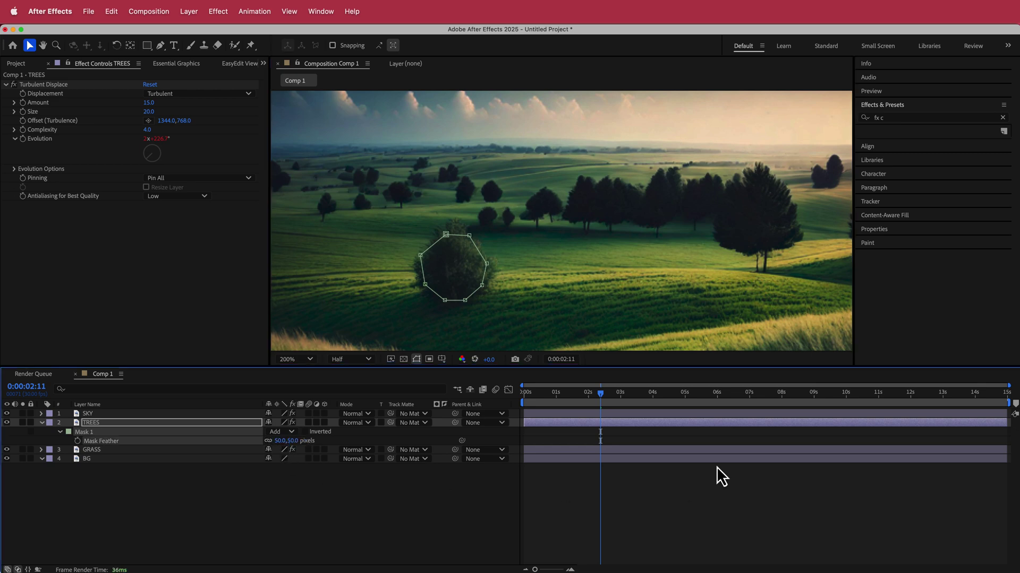
Preview the bush animation from 0:00:03:02 with the feathered mask
{"action": "left_click_drag", "start_coordinate": [601, 389], "coordinate": [623, 392]}
{"action": "left_click", "coordinate": [563, 276]}
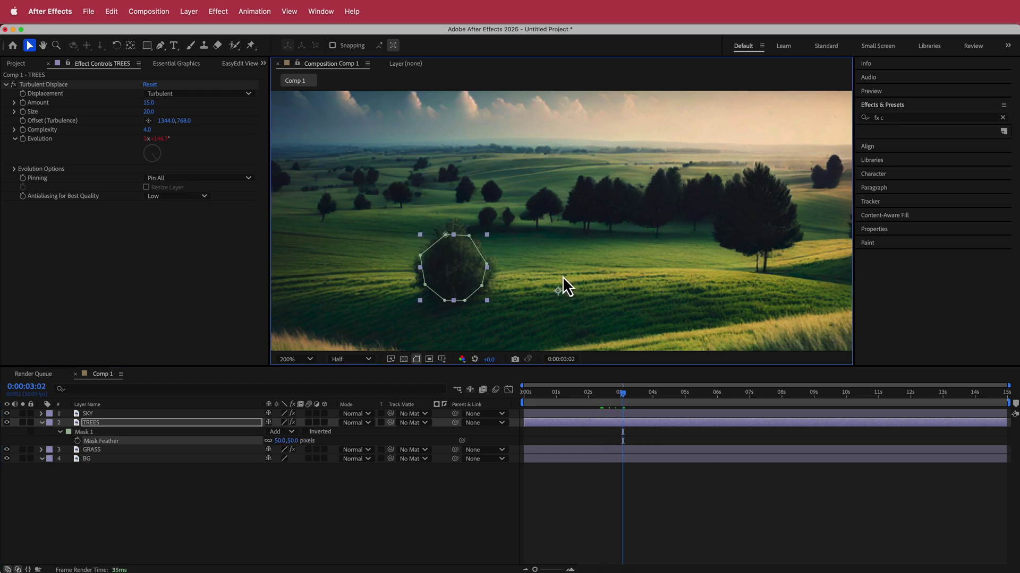
{"action": "key", "text": "space"}
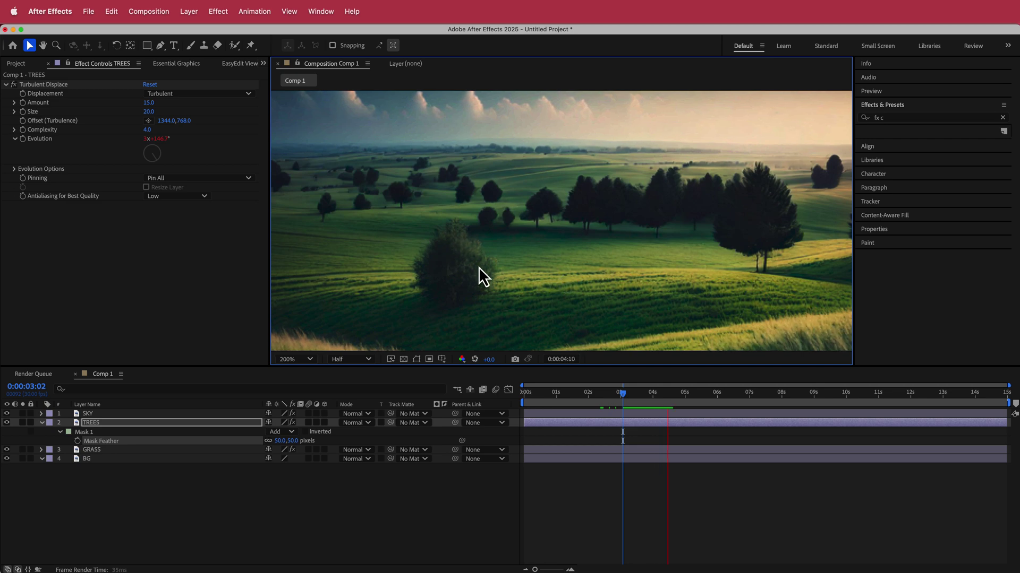
{"action": "key", "text": "space"}
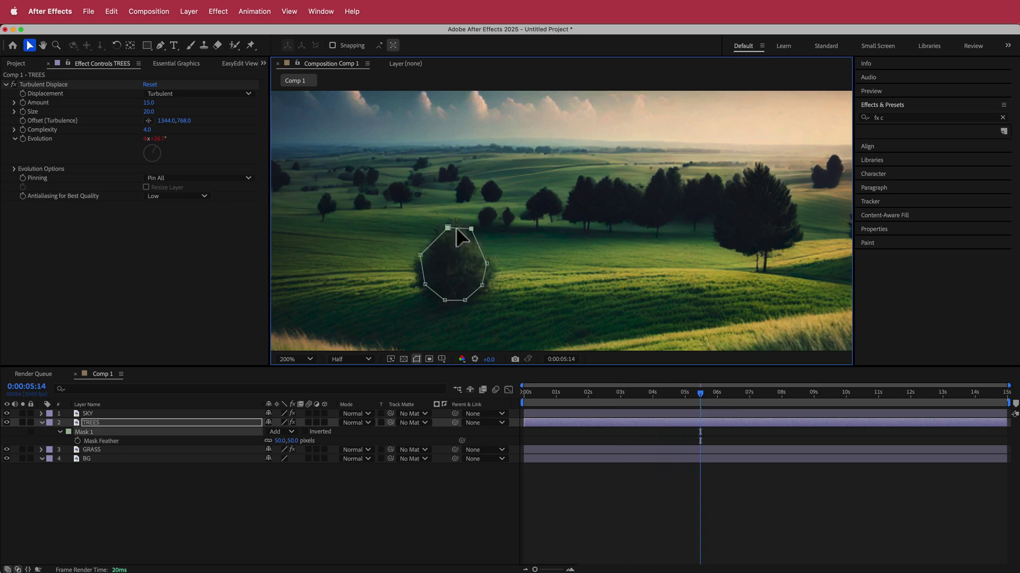
Preview the bush animation from 0:00:05:14 with the mask's top vertices raised
{"action": "key", "text": "space"}
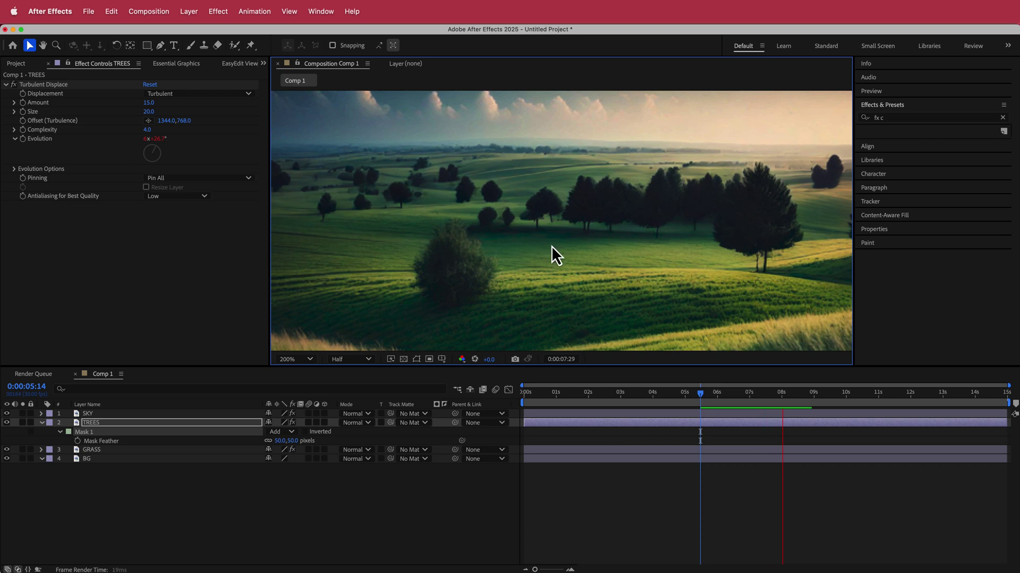
{"action": "key", "text": "space"}
{"action": "key", "text": "comma"}
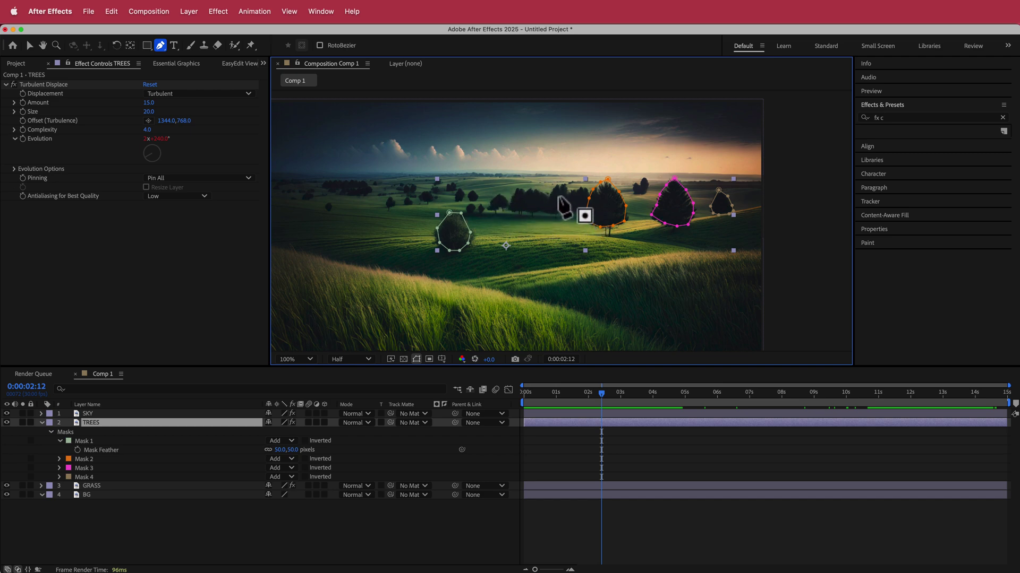
Duplicate the TREES layer and delete Masks 1 to 4 from the TREES 2 copy
{"action": "key", "text": "super+d"}
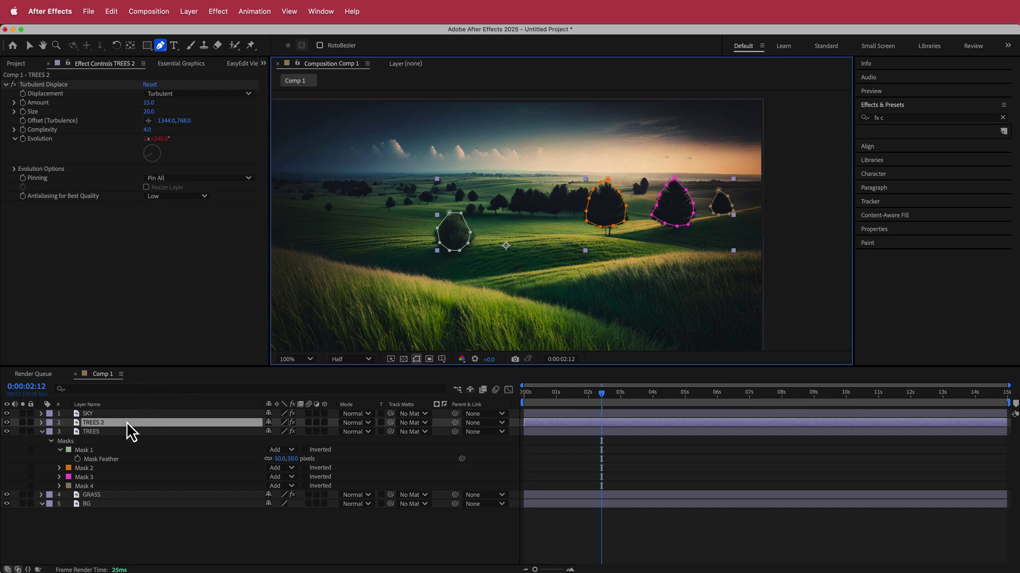
{"action": "key", "text": "m"}
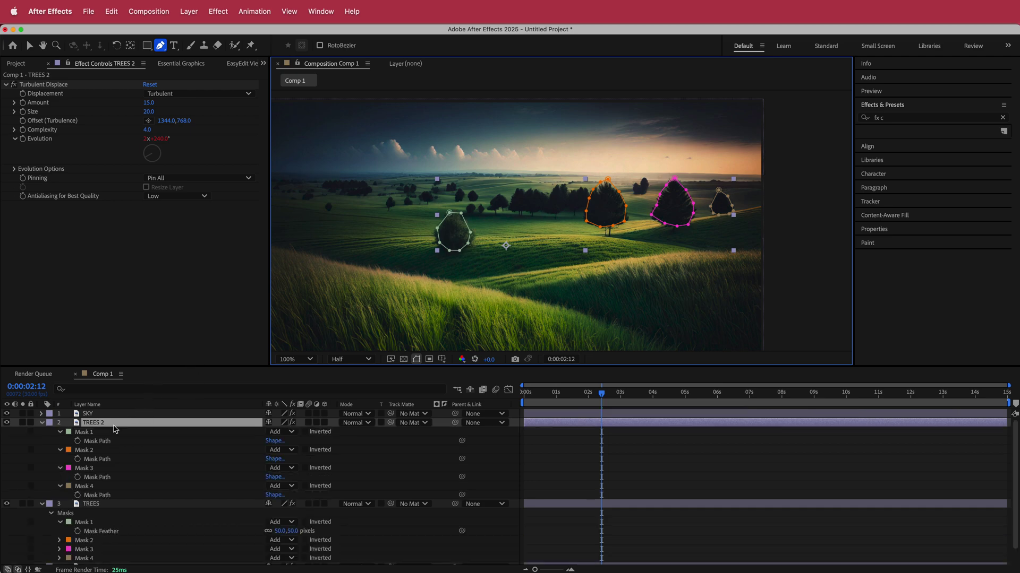
{"action": "left_click", "coordinate": [89, 434]}
{"action": "left_click", "coordinate": [91, 486], "text": "shift"}
{"action": "key", "text": "Delete"}
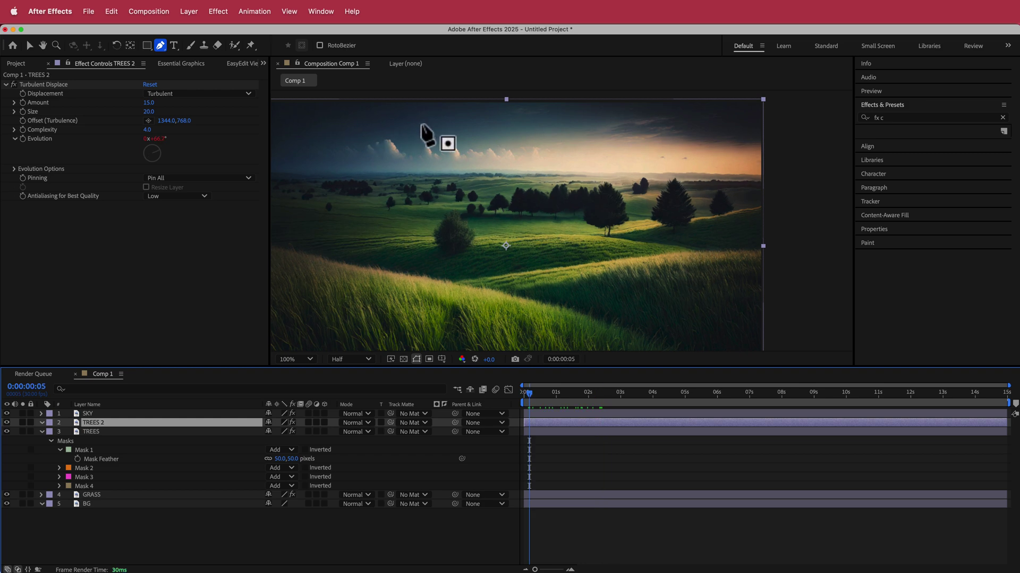
Draw a closed Pen mask on the TREES 2 layer around the distant central row of trees, ending at the large tree
{"action": "key", "text": "space"}
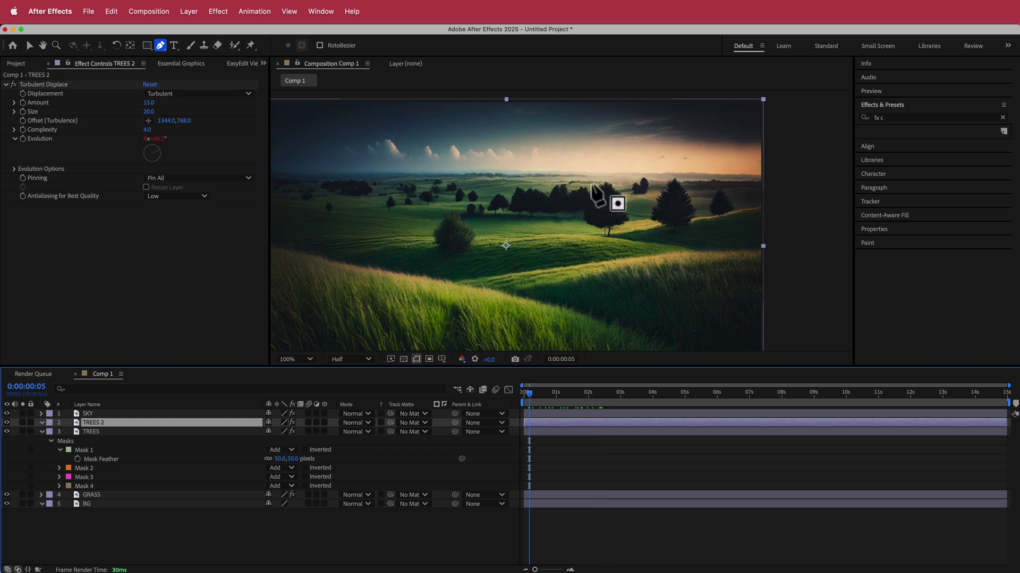
{"action": "key", "text": "period"}
{"action": "left_click", "coordinate": [621, 157]}
{"action": "left_click", "coordinate": [597, 159]}
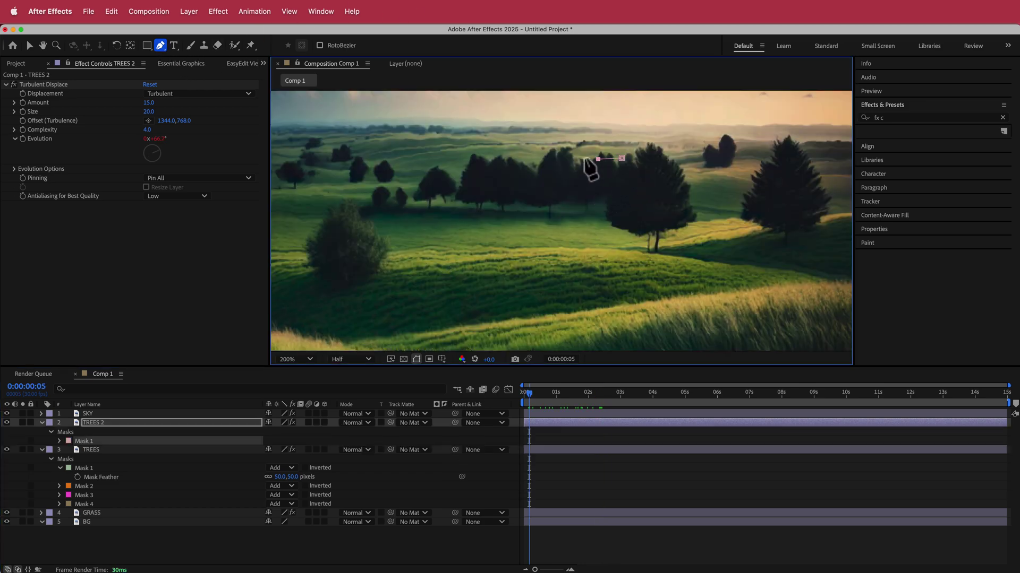
{"action": "left_click", "coordinate": [585, 158]}
{"action": "left_click", "coordinate": [569, 156]}
{"action": "left_click", "coordinate": [559, 148]}
{"action": "left_click", "coordinate": [540, 155]}
{"action": "left_click", "coordinate": [526, 160]}
{"action": "left_click", "coordinate": [499, 155]}
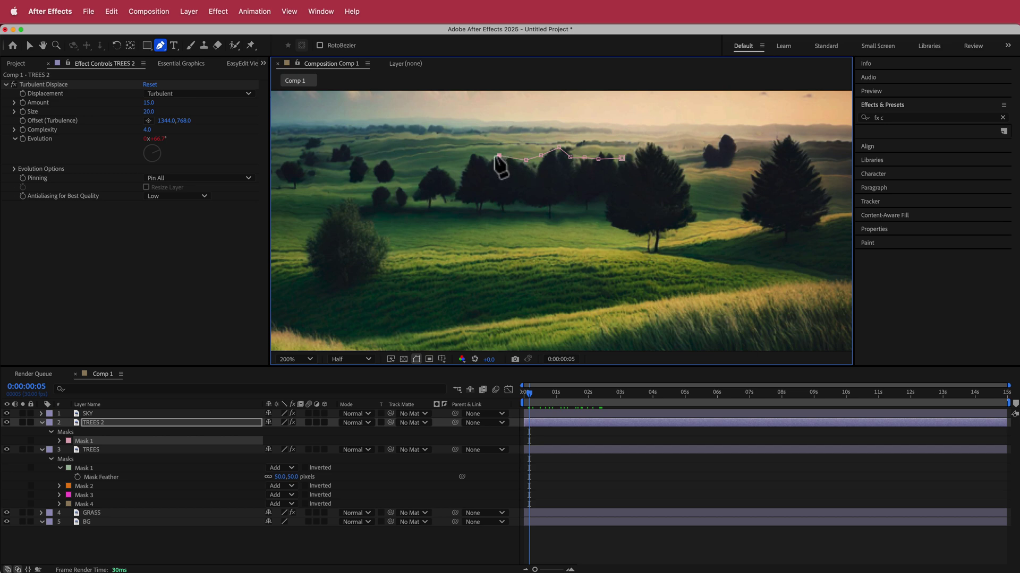
{"action": "left_click", "coordinate": [472, 157]}
{"action": "left_click", "coordinate": [466, 168]}
{"action": "left_click", "coordinate": [456, 181]}
{"action": "left_click", "coordinate": [444, 169]}
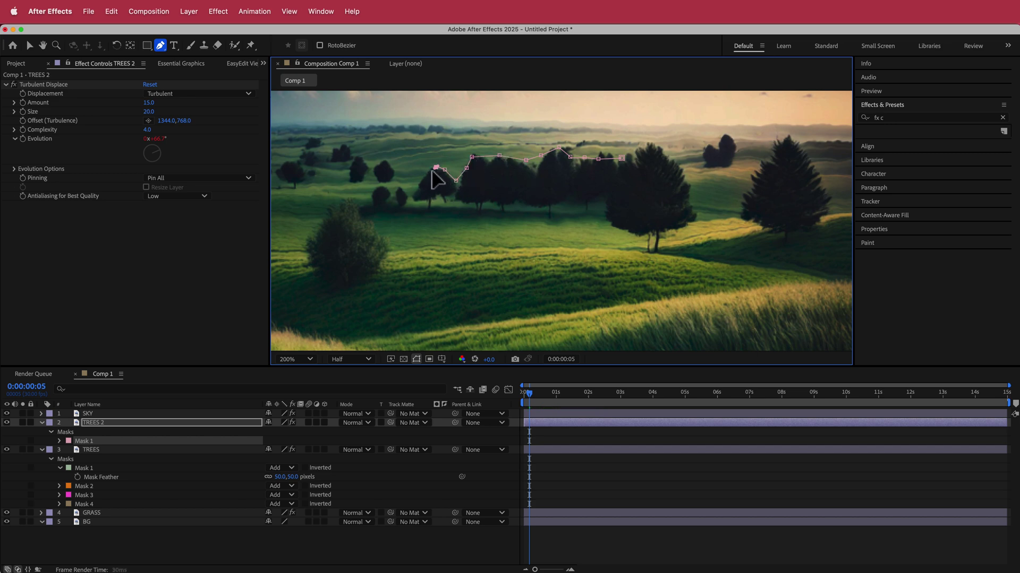
{"action": "left_click", "coordinate": [436, 167]}
{"action": "left_click", "coordinate": [419, 183]}
{"action": "left_click", "coordinate": [413, 199]}
{"action": "left_click", "coordinate": [427, 200]}
{"action": "left_click", "coordinate": [441, 197]}
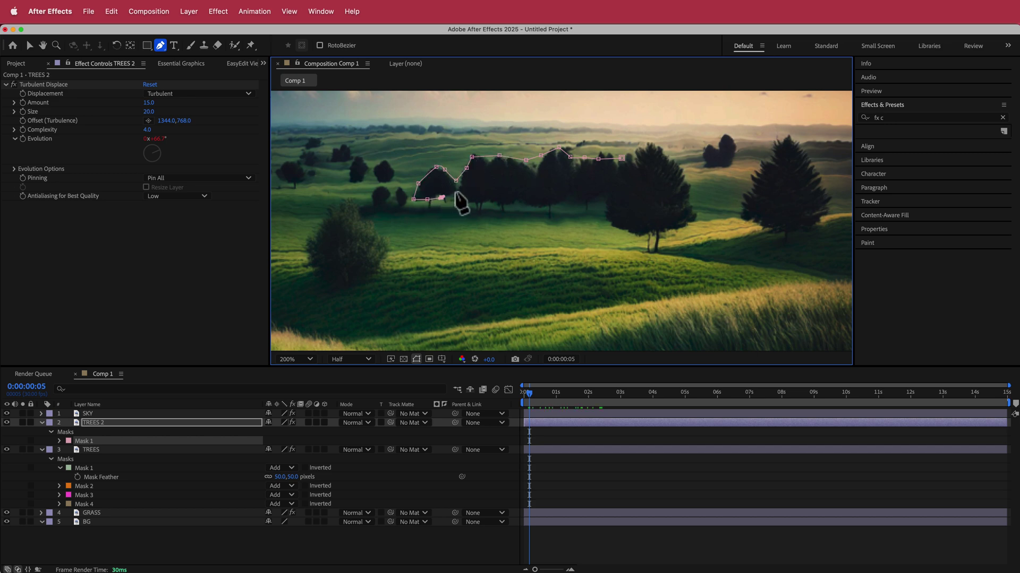
{"action": "left_click", "coordinate": [456, 202]}
{"action": "left_click", "coordinate": [476, 204]}
{"action": "left_click", "coordinate": [508, 205]}
{"action": "left_click", "coordinate": [533, 204]}
{"action": "left_click", "coordinate": [553, 205]}
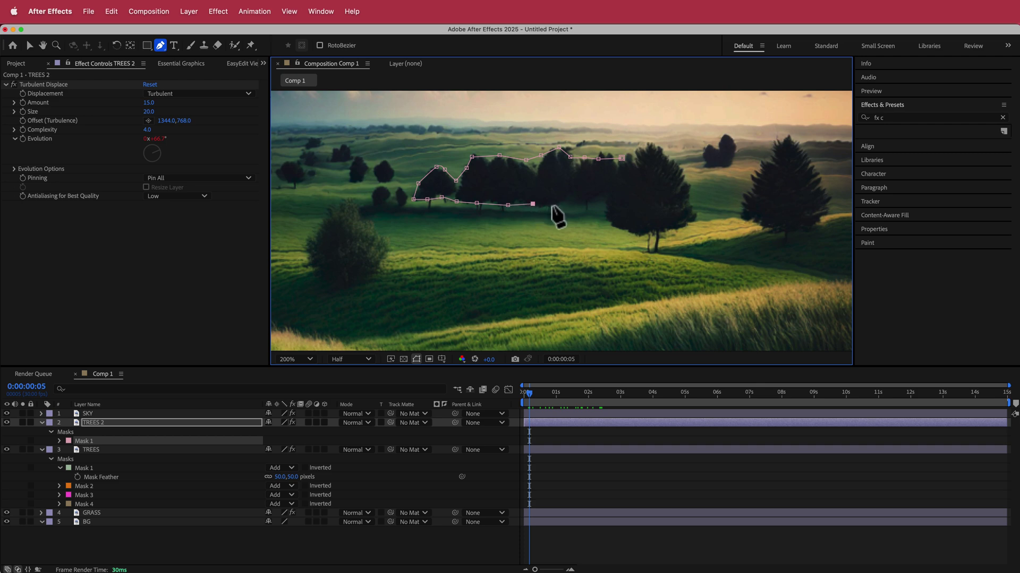
{"action": "left_click", "coordinate": [578, 201]}
{"action": "left_click", "coordinate": [595, 203]}
{"action": "left_click", "coordinate": [602, 197]}
{"action": "left_click", "coordinate": [615, 173]}
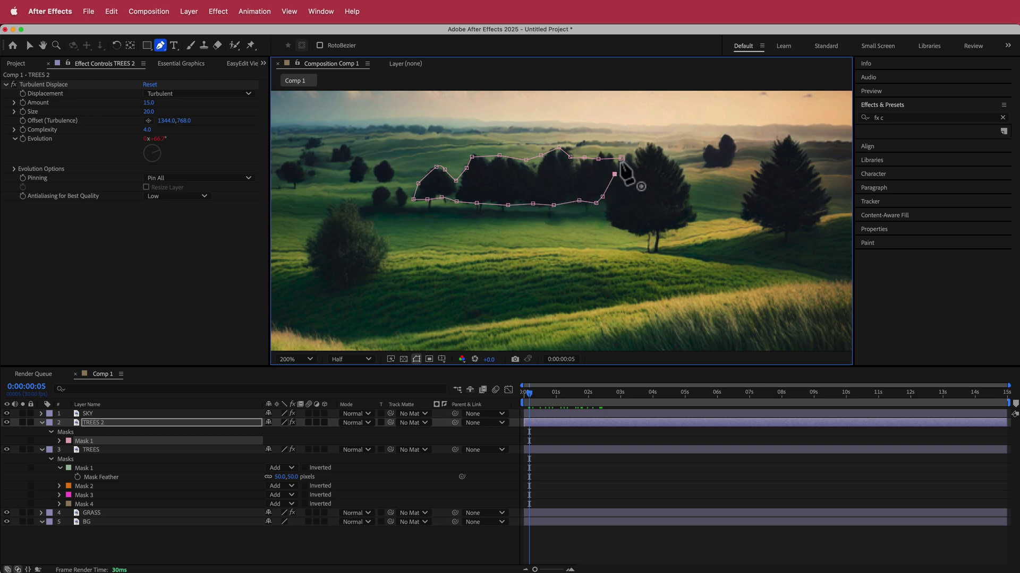
{"action": "left_click", "coordinate": [622, 158]}
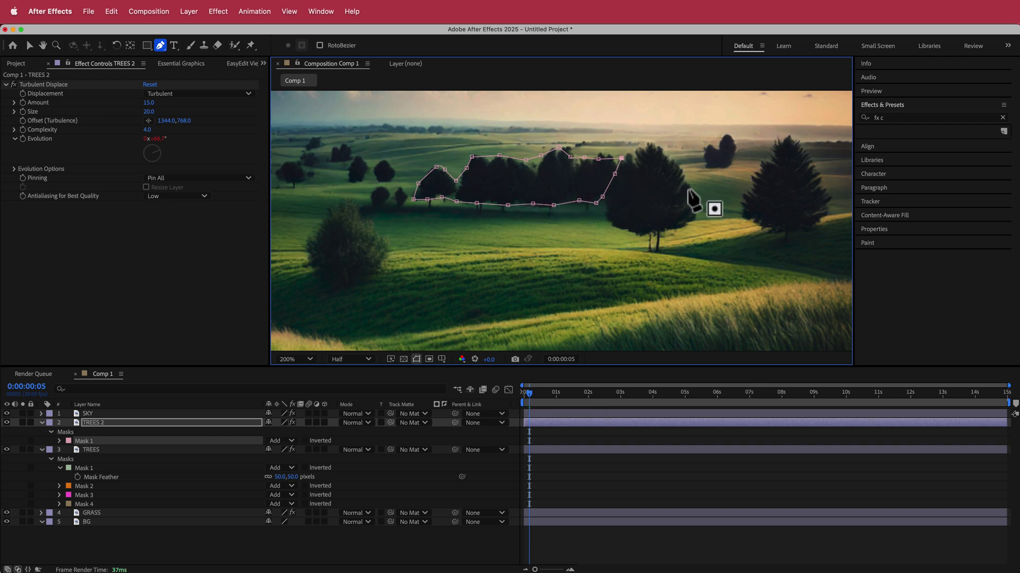
Set the Mask Feather of Mask 1 on the TREES 2 layer to 50 pixels
{"action": "key", "text": "f"}
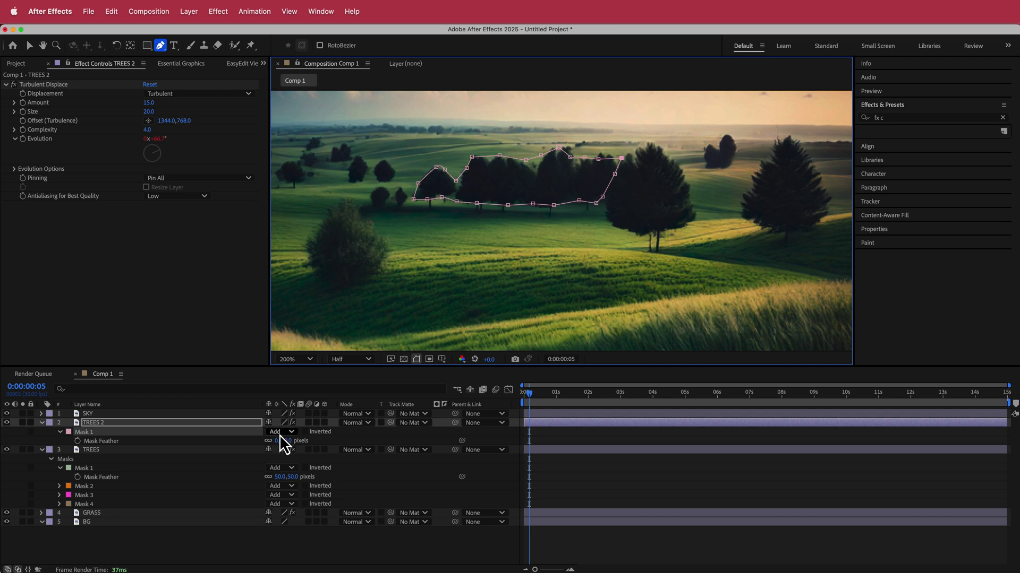
{"action": "left_click", "coordinate": [280, 440]}
{"action": "type", "text": "50"}
{"action": "key", "text": "Return"}
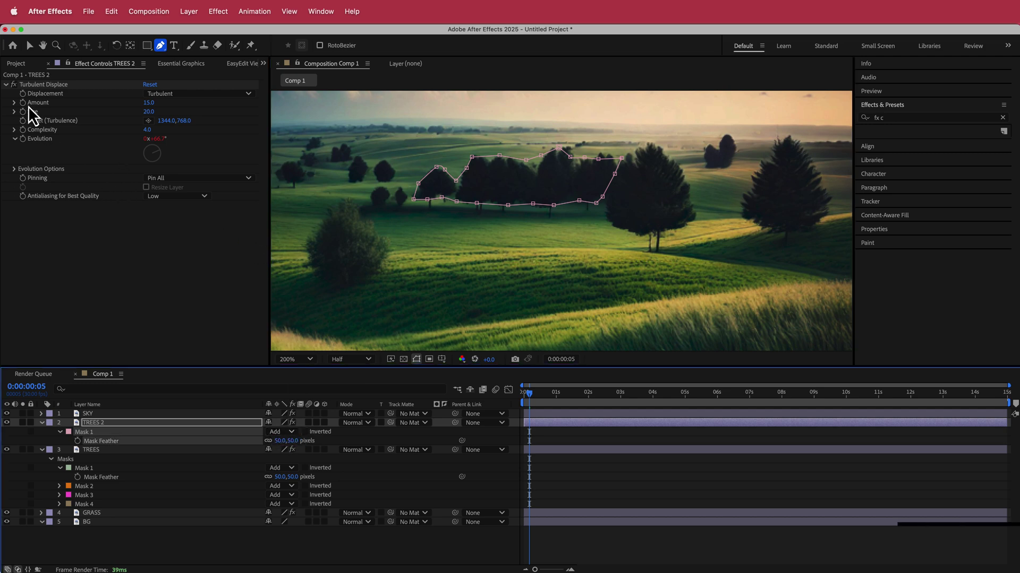
Change the Turbulent Displace Evolution expression on the TREES 2 layer to time*200
{"action": "key", "text": "e"}
{"action": "key", "text": "e"}
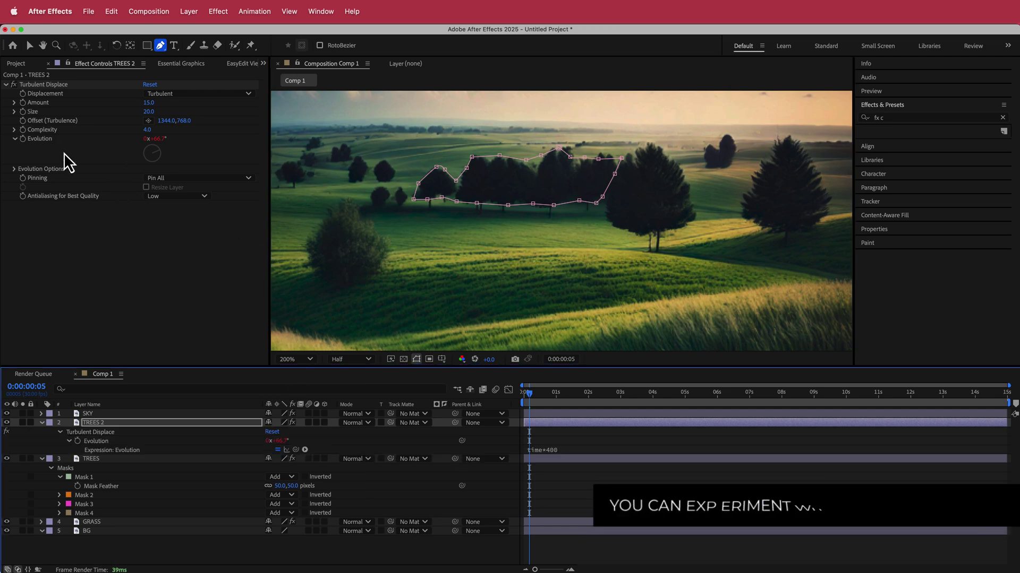
{"action": "left_click", "coordinate": [552, 451]}
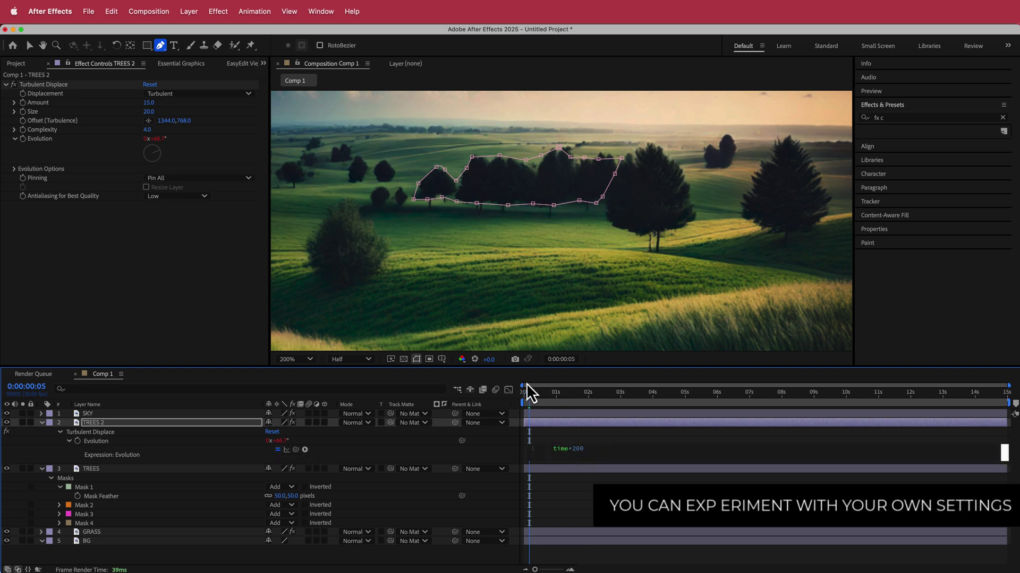
Preview the masked tree row's movement from 0:00:00:15, close up and across the whole scene
{"action": "left_click_drag", "start_coordinate": [529, 396], "coordinate": [539, 397]}
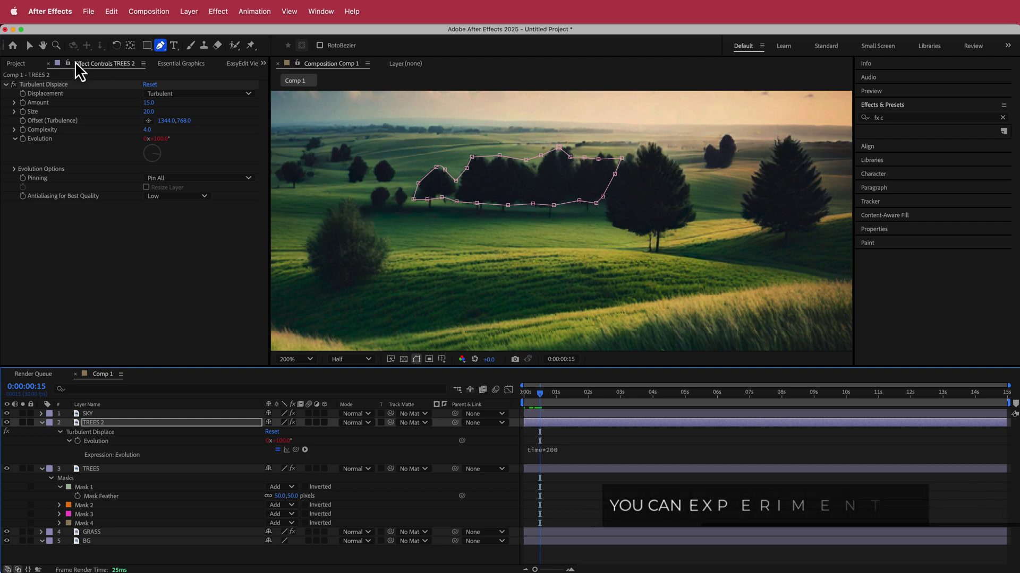
{"action": "left_click", "coordinate": [27, 42]}
{"action": "left_click", "coordinate": [465, 291]}
{"action": "key", "text": "space"}
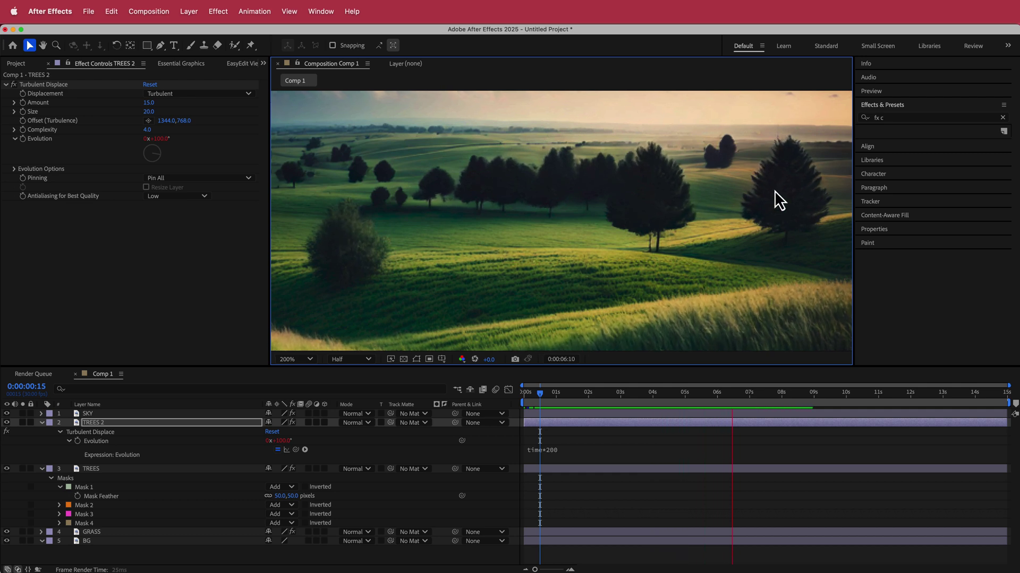
{"action": "scroll", "coordinate": [514, 237], "scroll_direction": "down", "scroll_amount": 1}
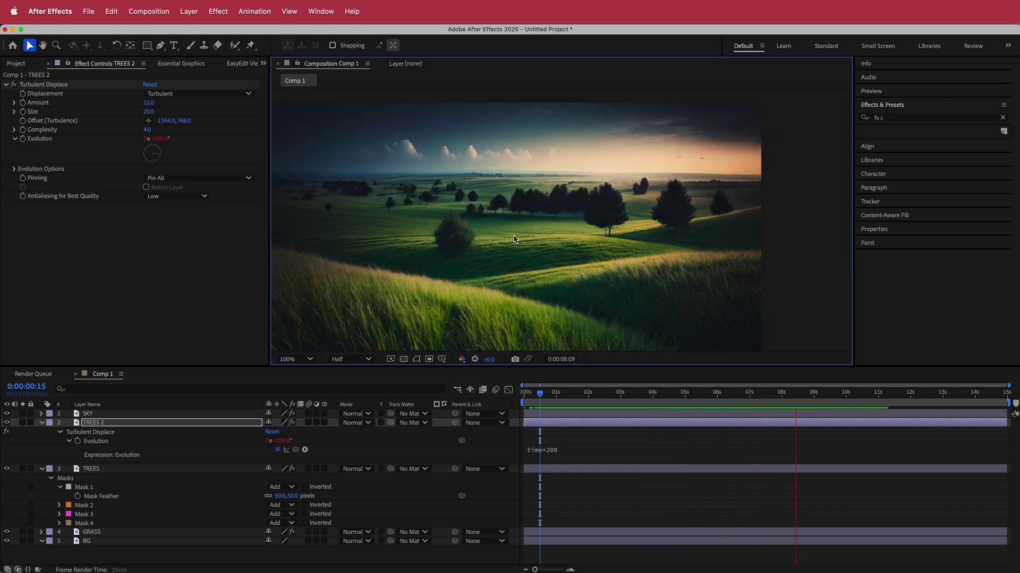
{"action": "left_click", "coordinate": [535, 427]}
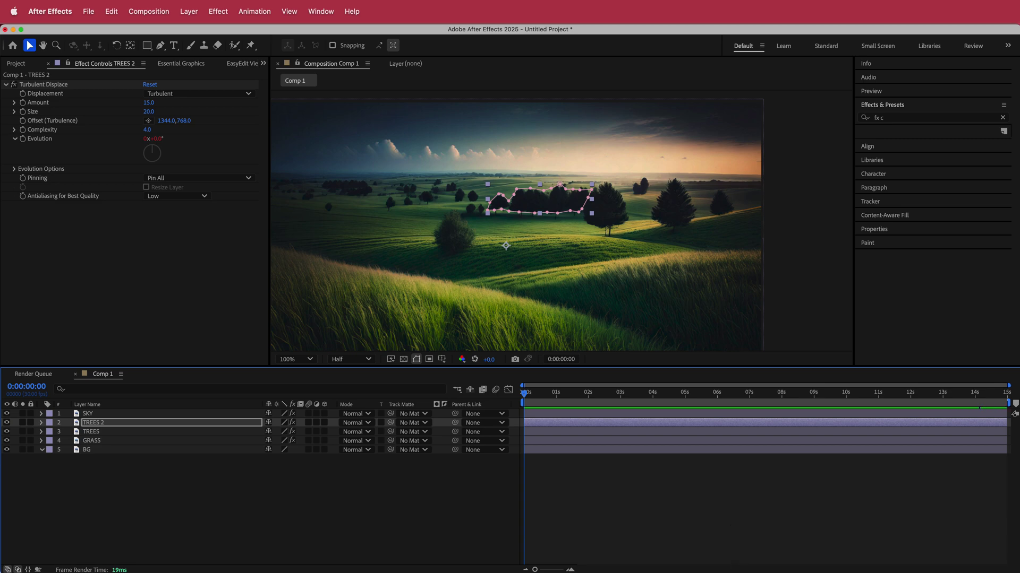
Add Birds_Flying_Green_Screen_Effects_4K.mp4 above the SKY layer and key out its green background with Keylight (1.2)
{"action": "left_click_drag", "start_coordinate": [722, 478], "coordinate": [724, 453]}
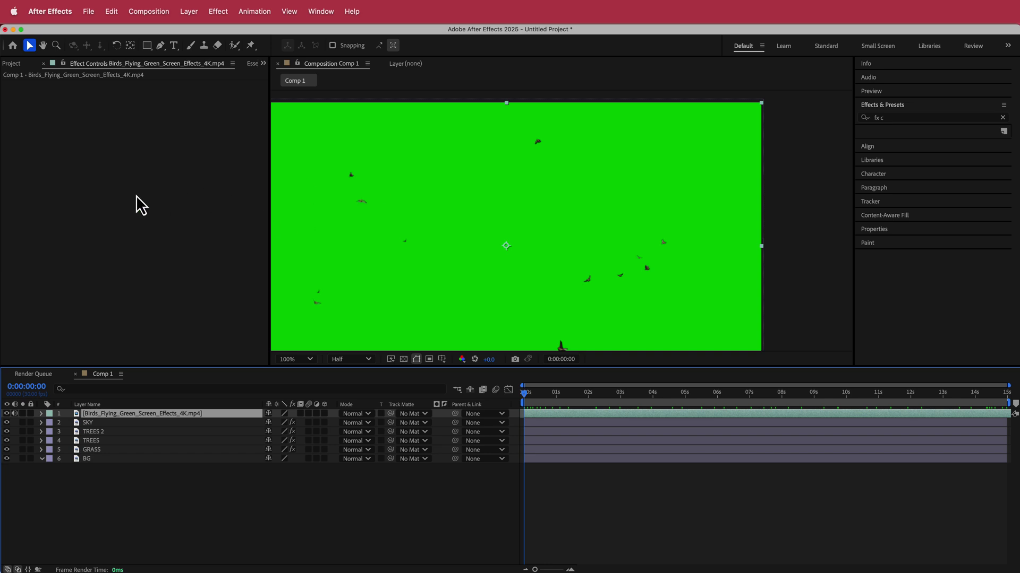
{"action": "key", "text": "ctrl+space"}
{"action": "type", "text": "key"}
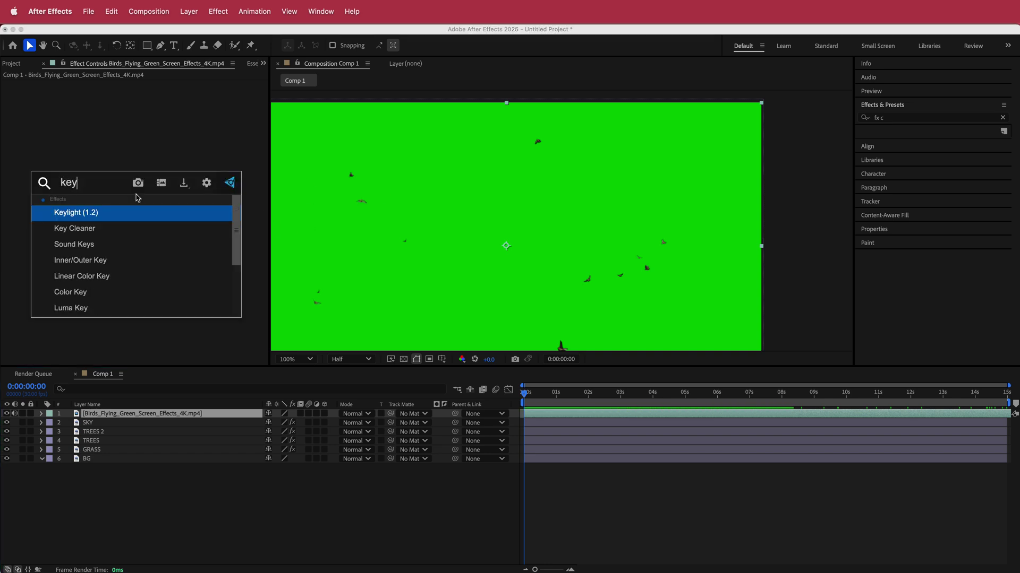
{"action": "key", "text": "Return"}
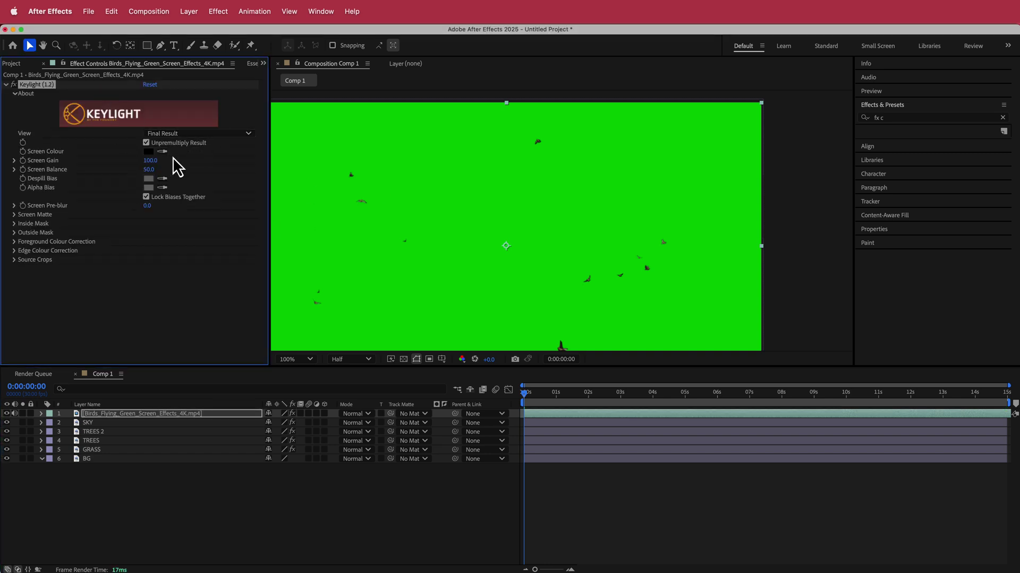
{"action": "left_click", "coordinate": [162, 151]}
{"action": "left_click", "coordinate": [301, 155]}
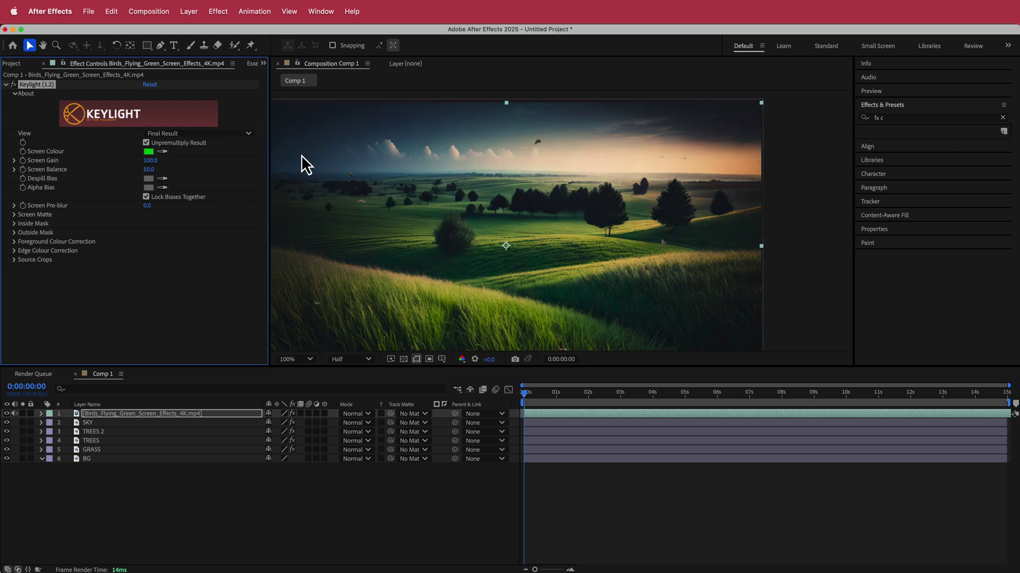
Scale the birds layer to 47% at 0:00:06:07 and move it over the bright sunset sky above the large trees
{"action": "left_click_drag", "start_coordinate": [525, 394], "coordinate": [724, 391]}
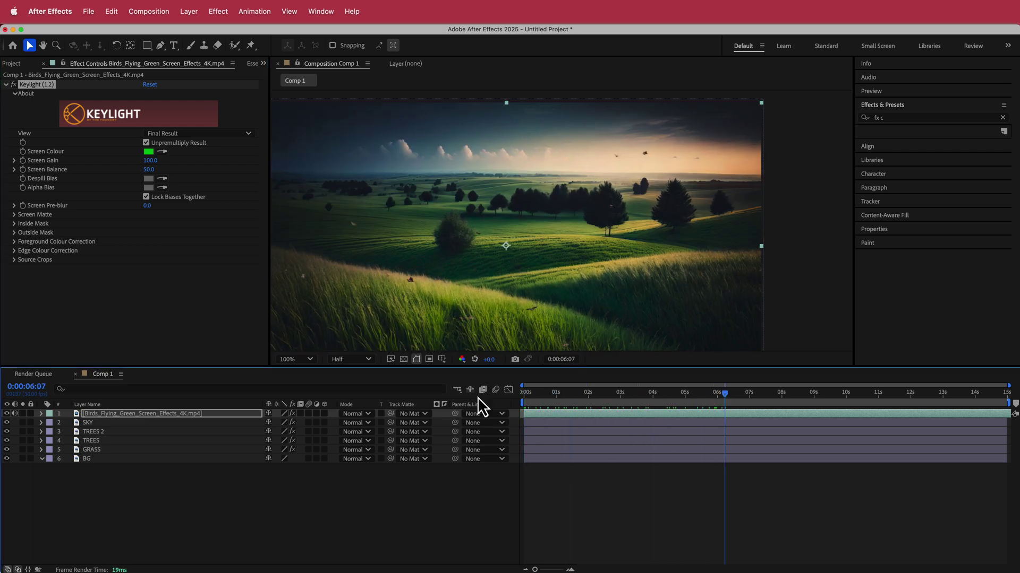
{"action": "key", "text": "s"}
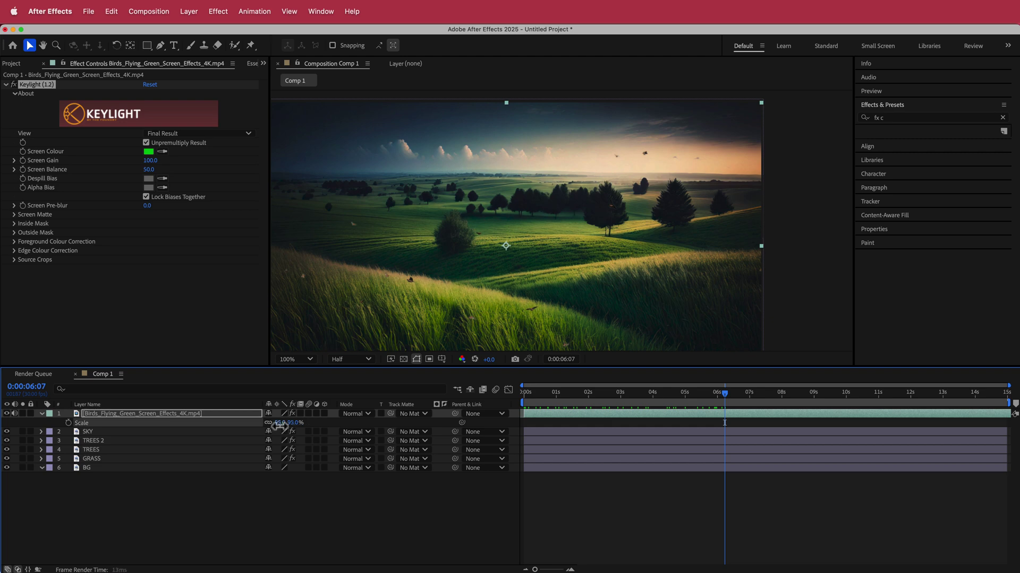
{"action": "left_click_drag", "start_coordinate": [271, 424], "coordinate": [252, 425]}
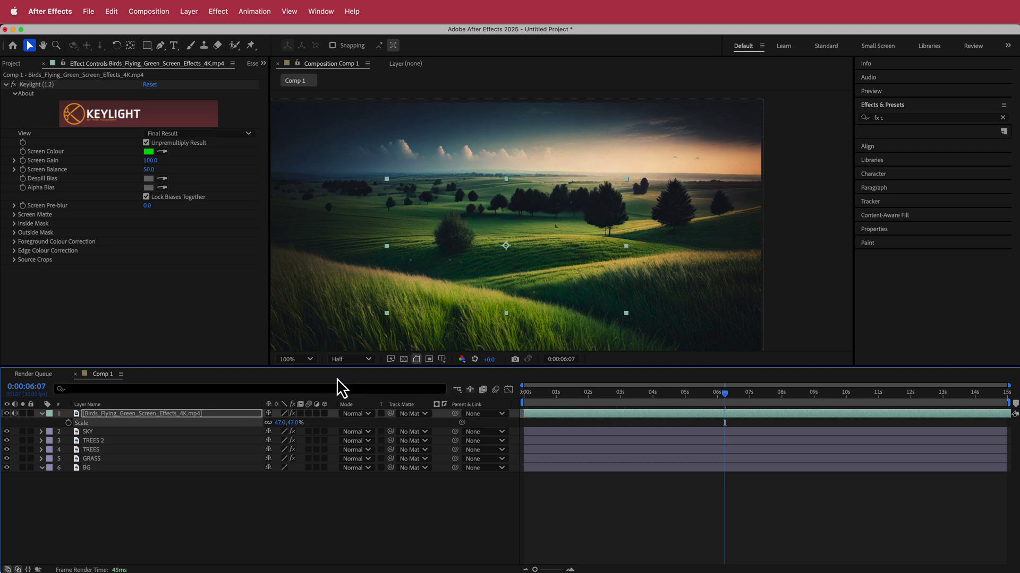
{"action": "left_click", "coordinate": [552, 223]}
{"action": "left_click_drag", "start_coordinate": [552, 223], "coordinate": [695, 134]}
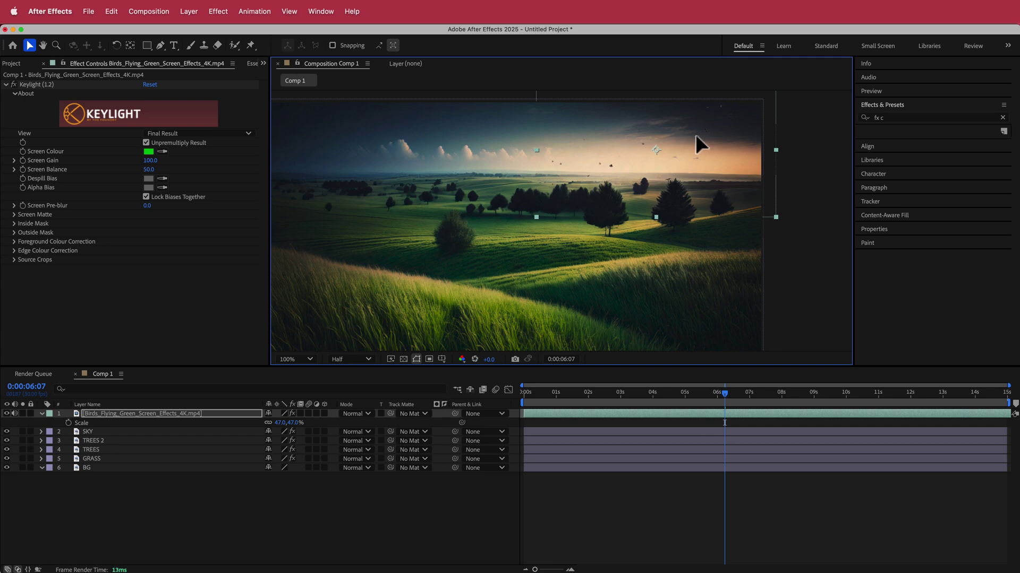
{"action": "left_click_drag", "start_coordinate": [725, 394], "coordinate": [868, 378]}
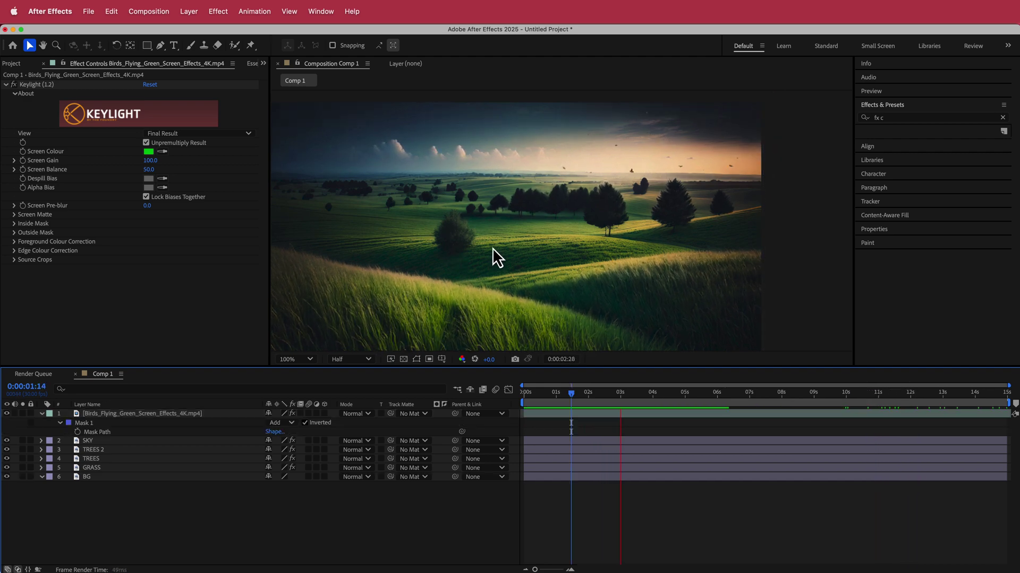
Pre-compose all six layers into a new composition named SCENE, moving all attributes into it
{"action": "key", "text": "space"}
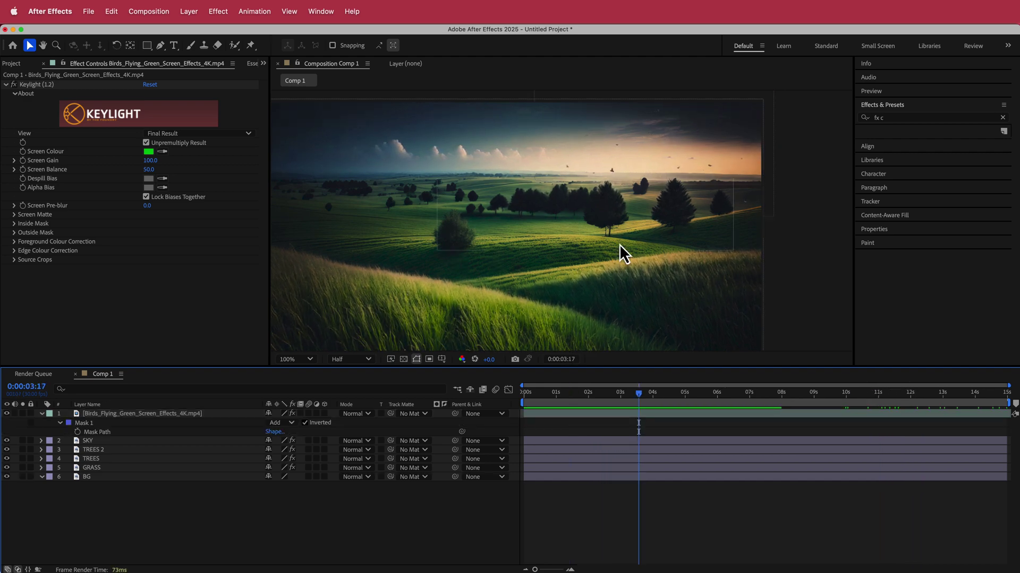
{"action": "left_click", "coordinate": [199, 415]}
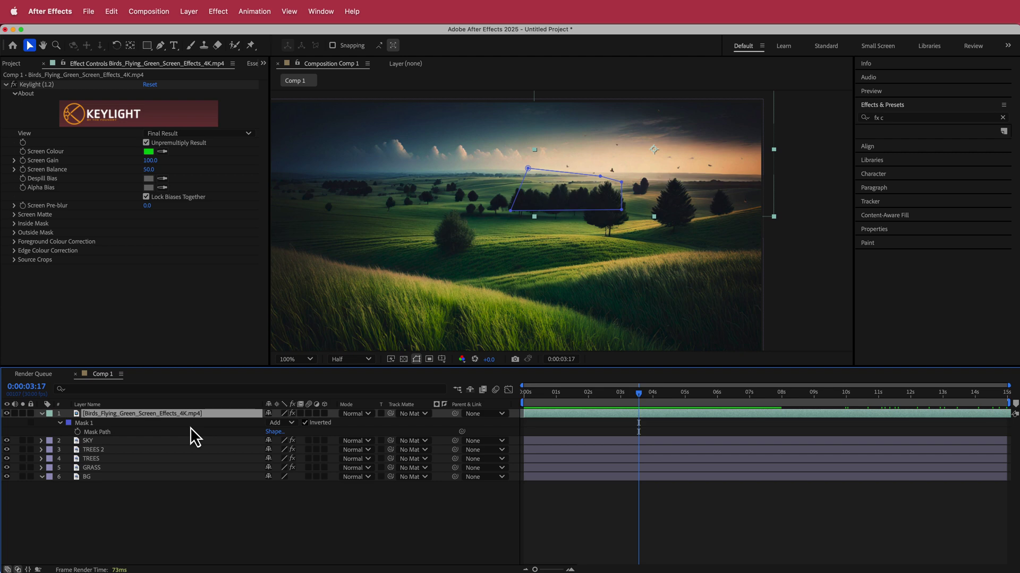
{"action": "left_click", "coordinate": [173, 477], "text": "shift"}
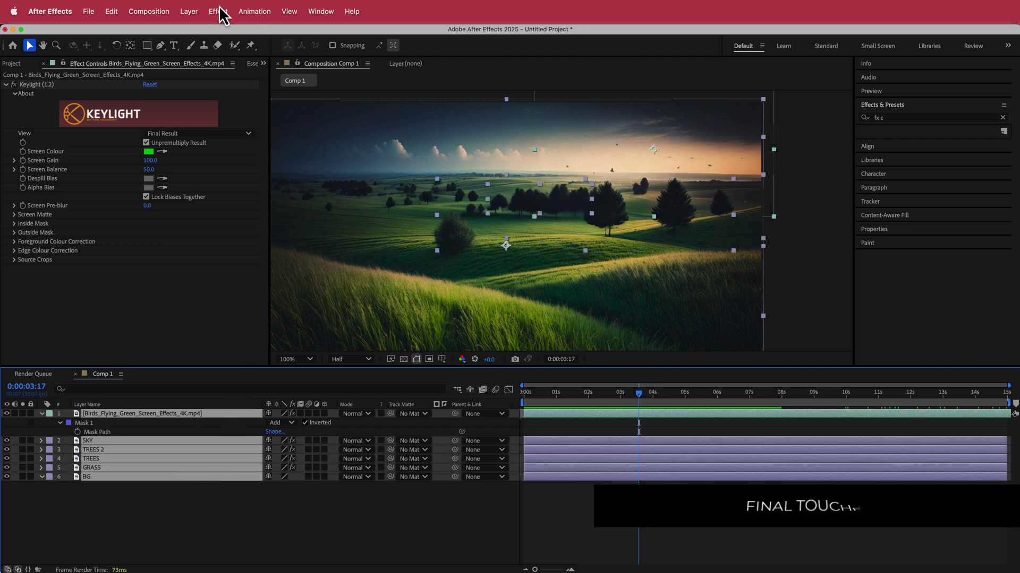
{"action": "left_click", "coordinate": [188, 11]}
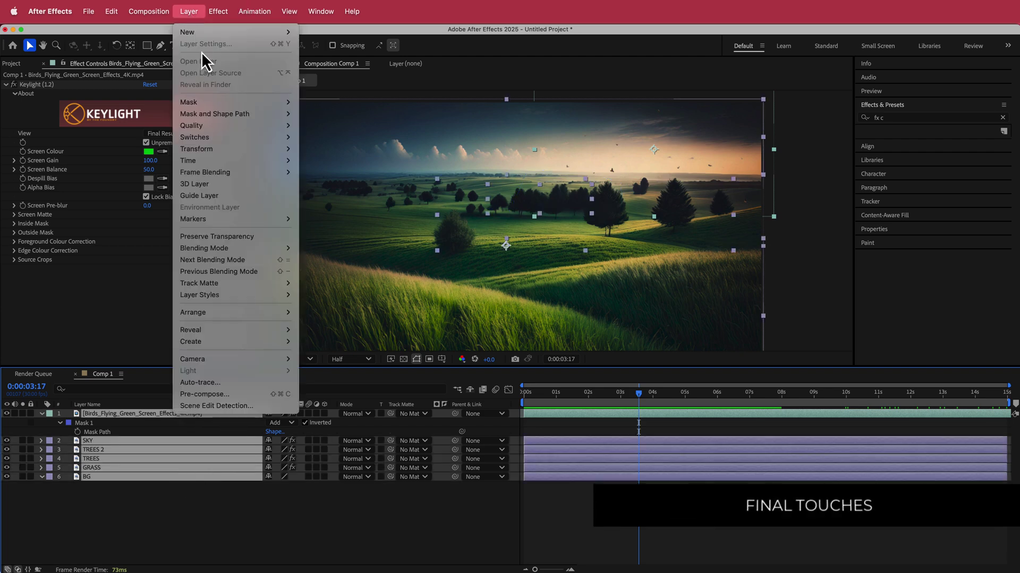
{"action": "left_click", "coordinate": [271, 395]}
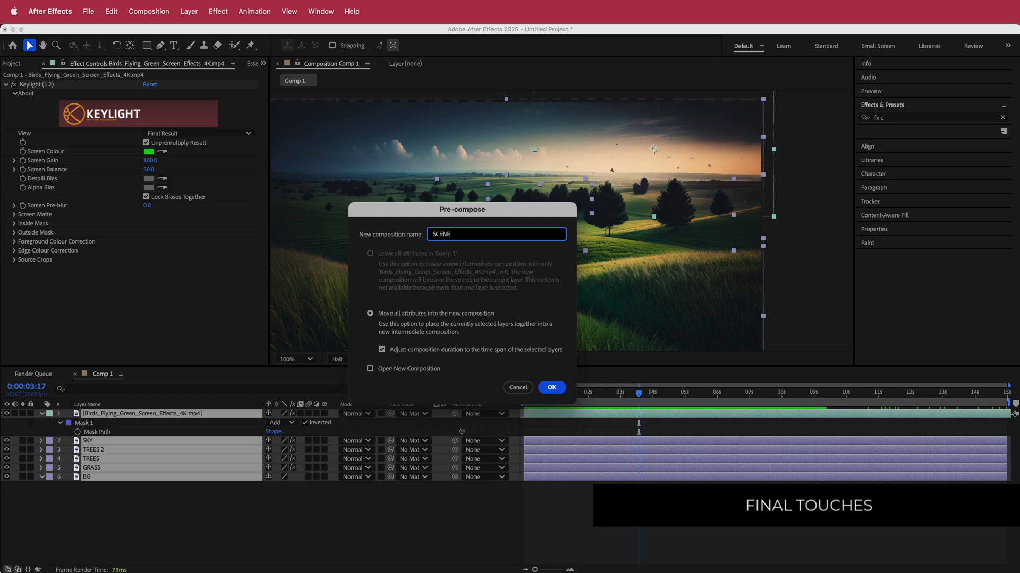
{"action": "key", "text": "Return"}
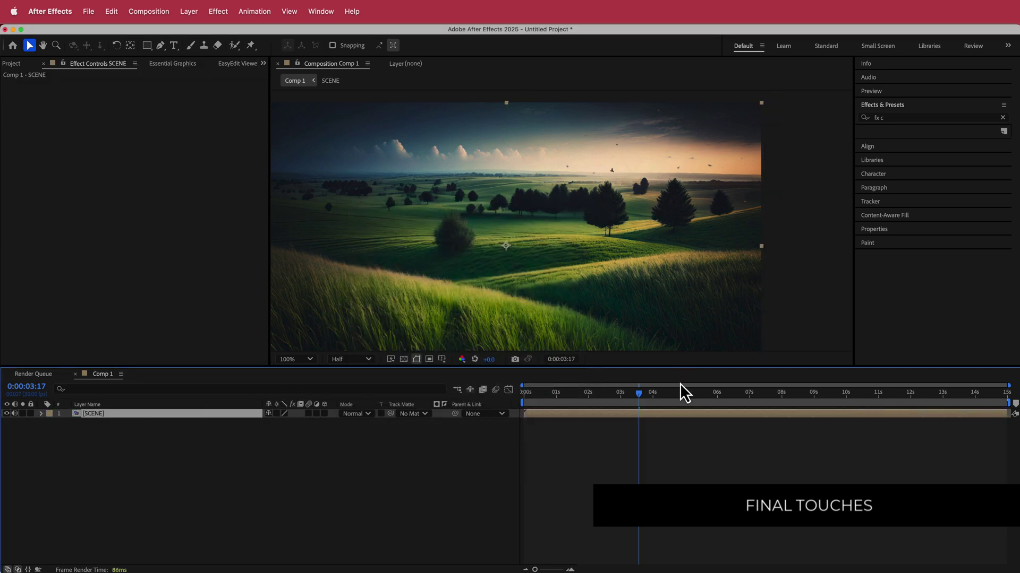
Set a starting Scale keyframe of 100% on the SCENE layer at 0:00:00:00
{"action": "key", "text": "Home"}
{"action": "key", "text": "s"}
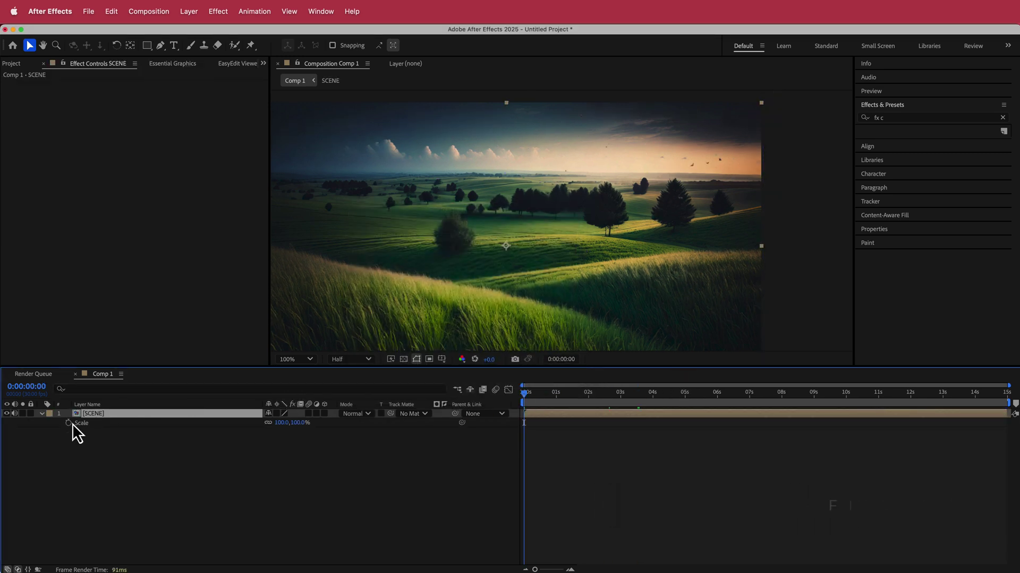
{"action": "left_click", "coordinate": [68, 425]}
{"action": "left_click", "coordinate": [94, 429]}
{"action": "left_click", "coordinate": [89, 416]}
{"action": "left_click", "coordinate": [68, 423]}
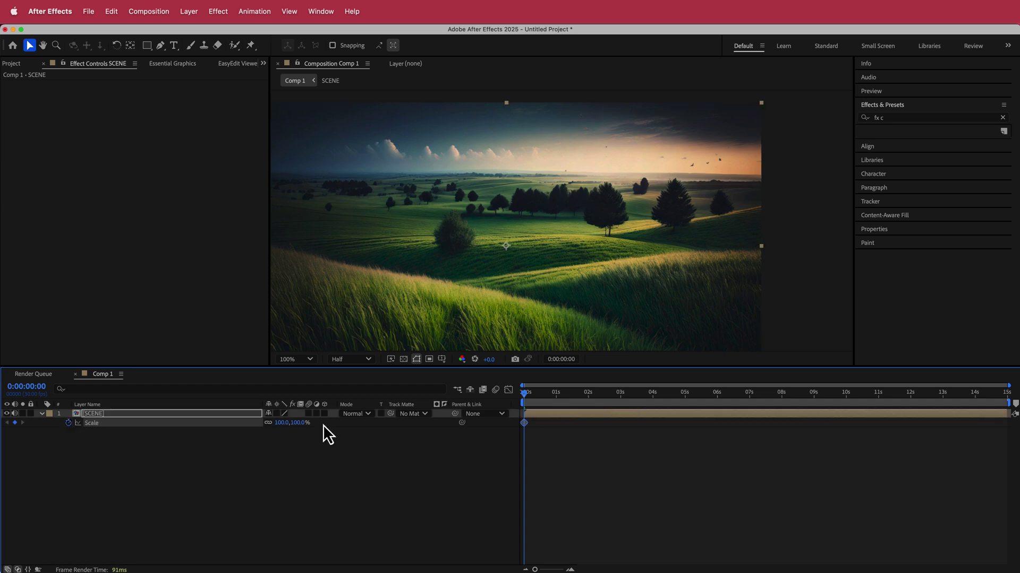
Set the SCENE layer's Scale to 110% at the final frame, 0:00:14:29
{"action": "key", "text": "End"}
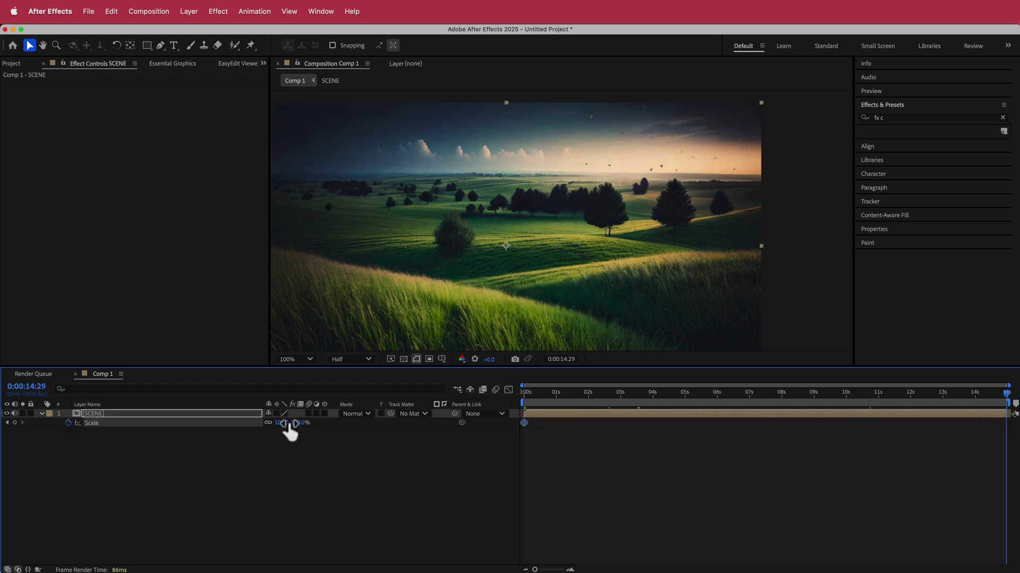
{"action": "left_click", "coordinate": [283, 423]}
{"action": "key", "text": "Return"}
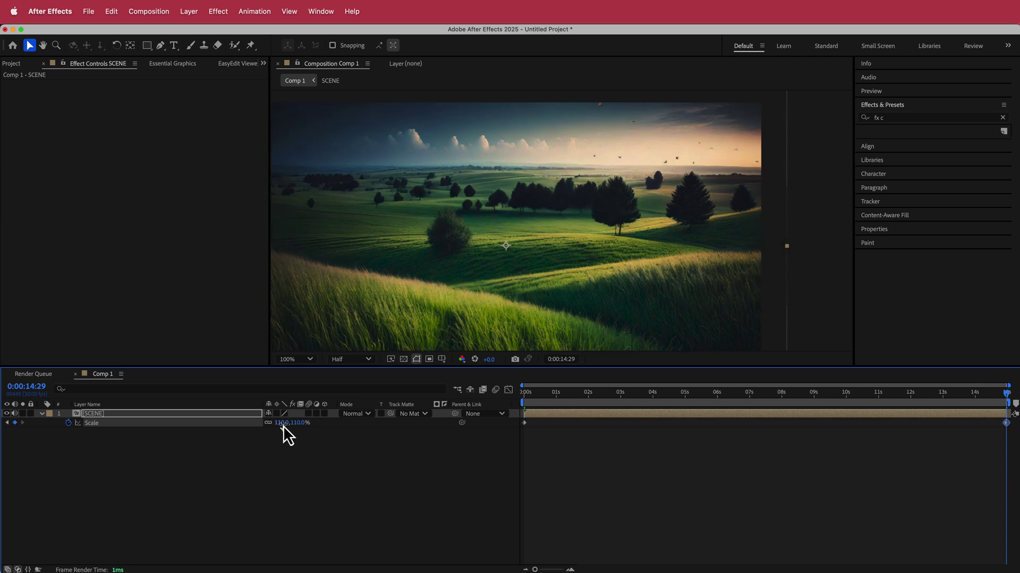
Preview the SCENE layer's zoom animation from the beginning of the composition
{"action": "left_click_drag", "start_coordinate": [1008, 396], "coordinate": [520, 404]}
{"action": "left_click", "coordinate": [738, 414]}
{"action": "key", "text": "space"}
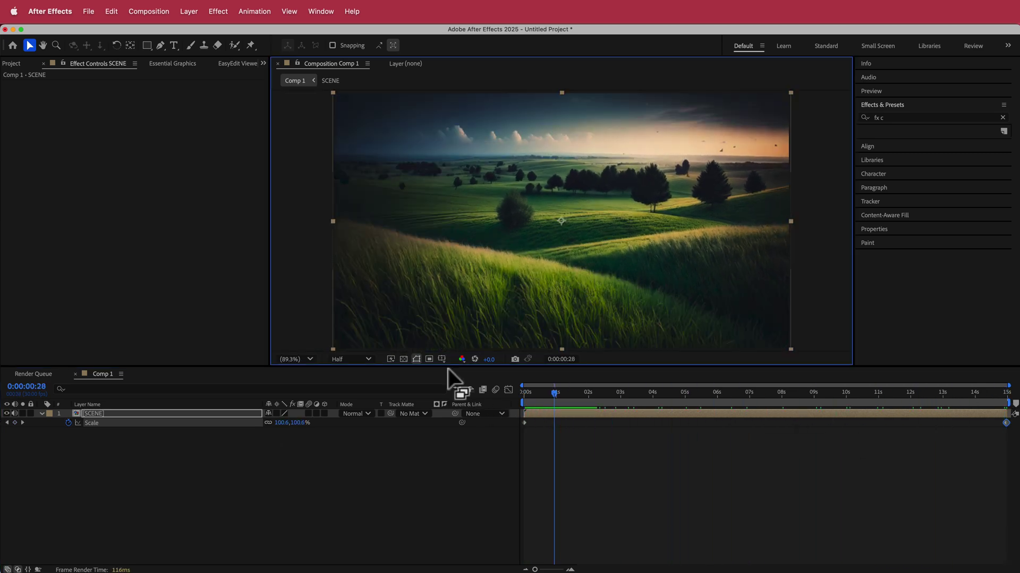
Add a new adjustment layer above SCENE and apply the Lumetri Color effect to it
{"action": "right_click", "coordinate": [441, 416]}
{"action": "mouse_move", "coordinate": [467, 423]}
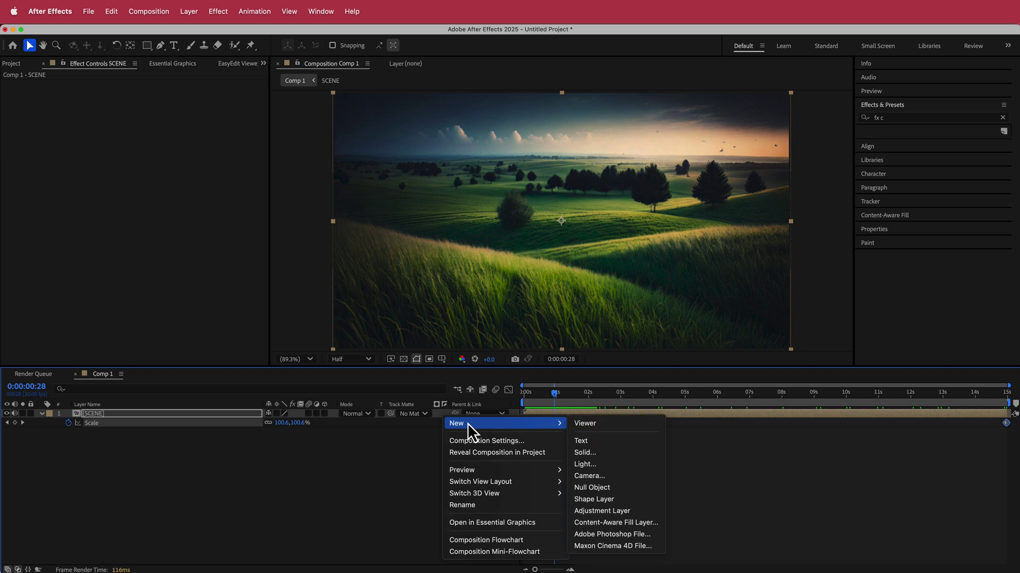
{"action": "left_click", "coordinate": [628, 508]}
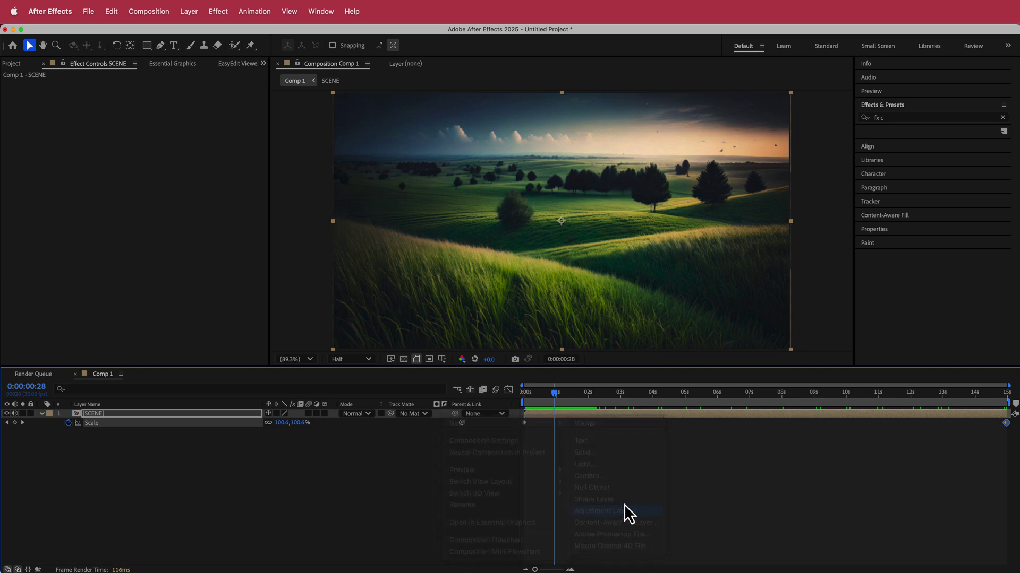
{"action": "key", "text": "ctrl+space"}
{"action": "type", "text": "lum"}
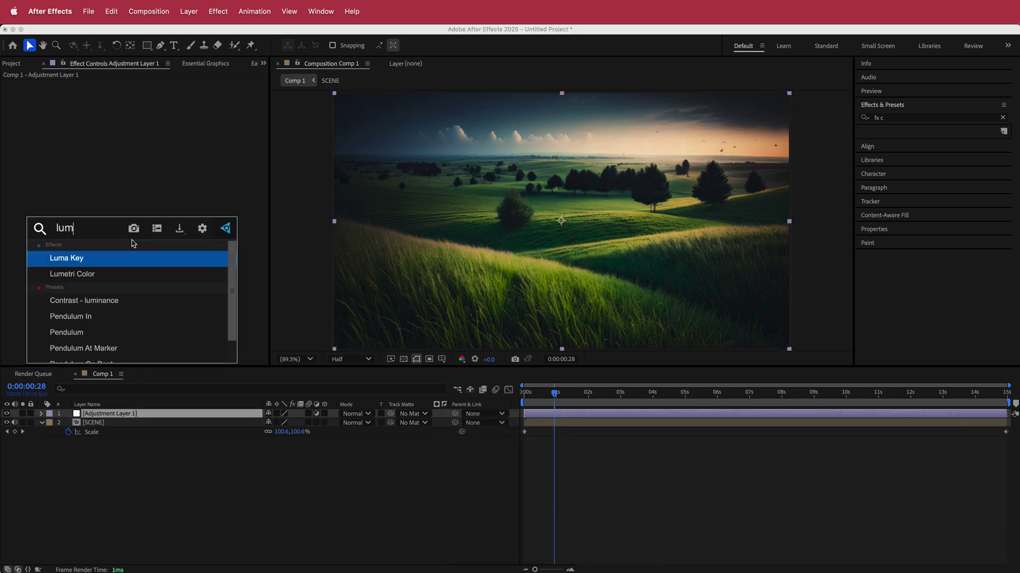
{"action": "key", "text": "Return"}
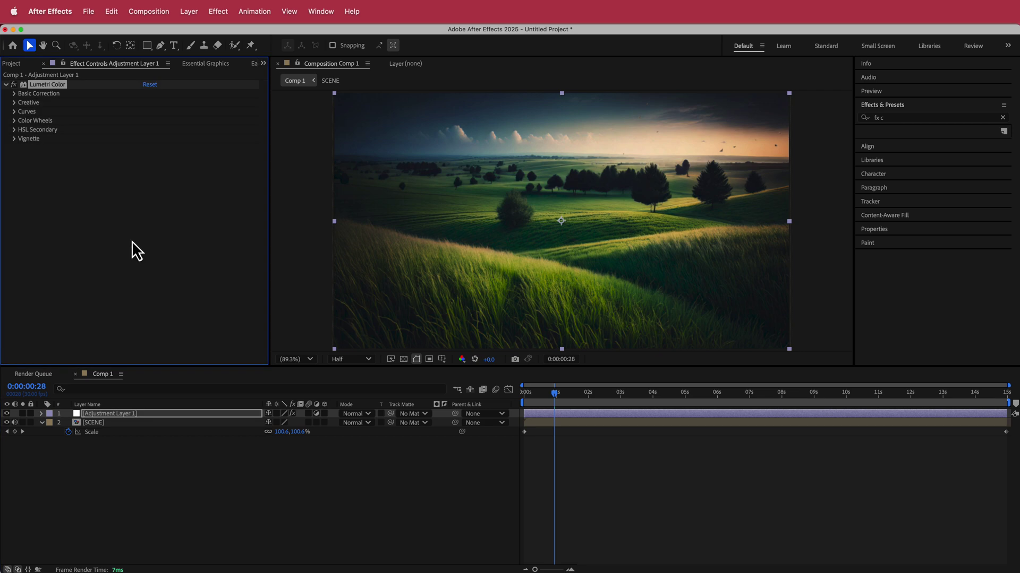
Apply the SL GOLD RUSH HDR look in Lumetri Color's Creative settings
{"action": "left_click", "coordinate": [15, 103]}
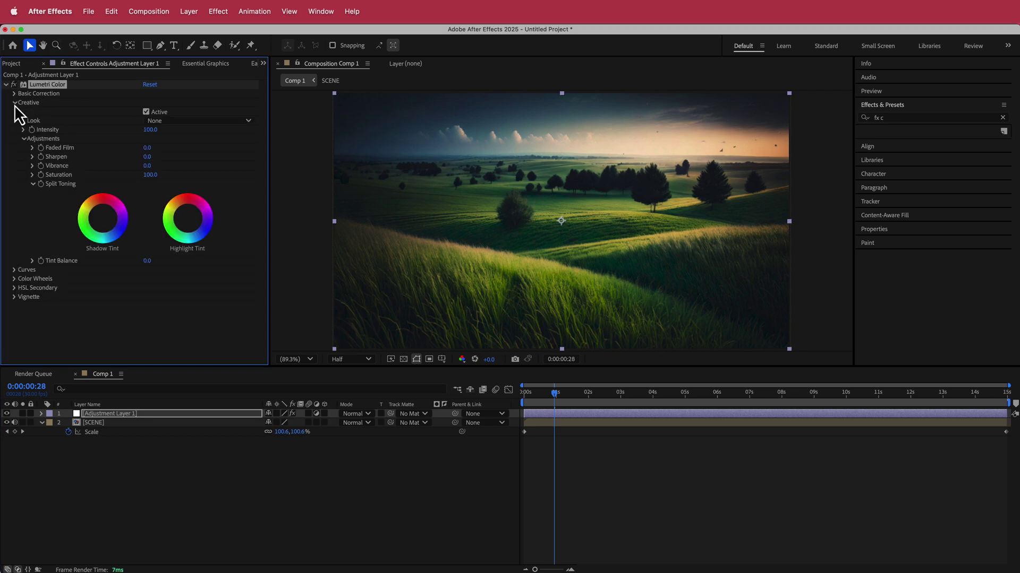
{"action": "left_click", "coordinate": [219, 122]}
{"action": "scroll", "coordinate": [284, 246], "scroll_direction": "down", "scroll_amount": 10}
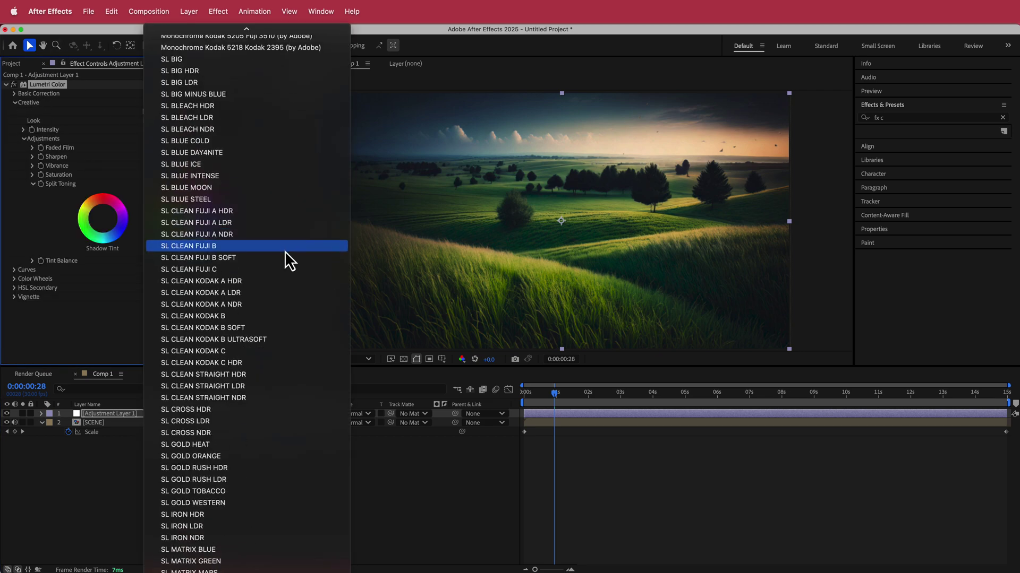
{"action": "left_click", "coordinate": [246, 471]}
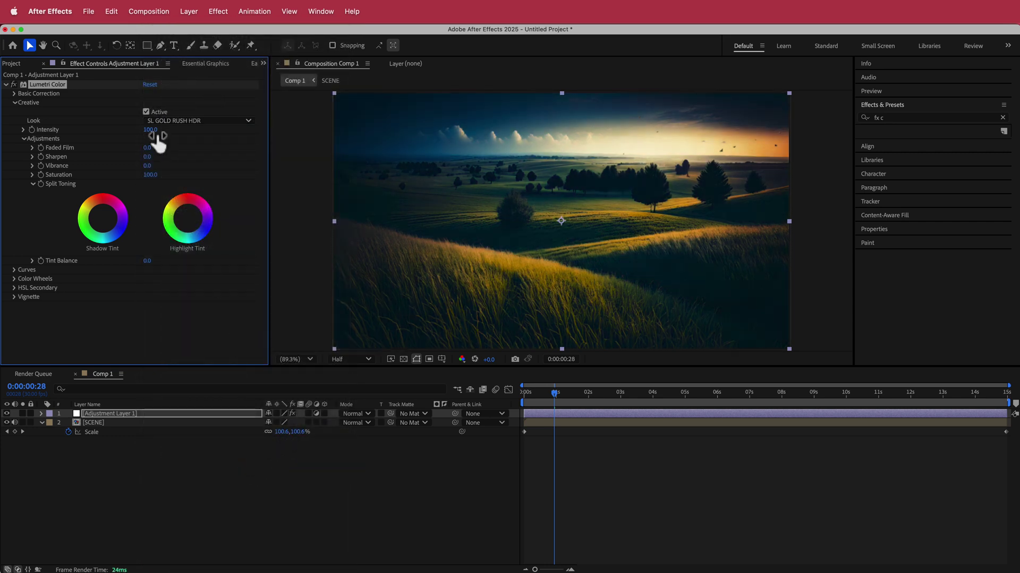
Set the Creative look's Intensity to 48 and switch the Creative adjustments off and on to compare the grade
{"action": "right_click", "coordinate": [129, 134]}
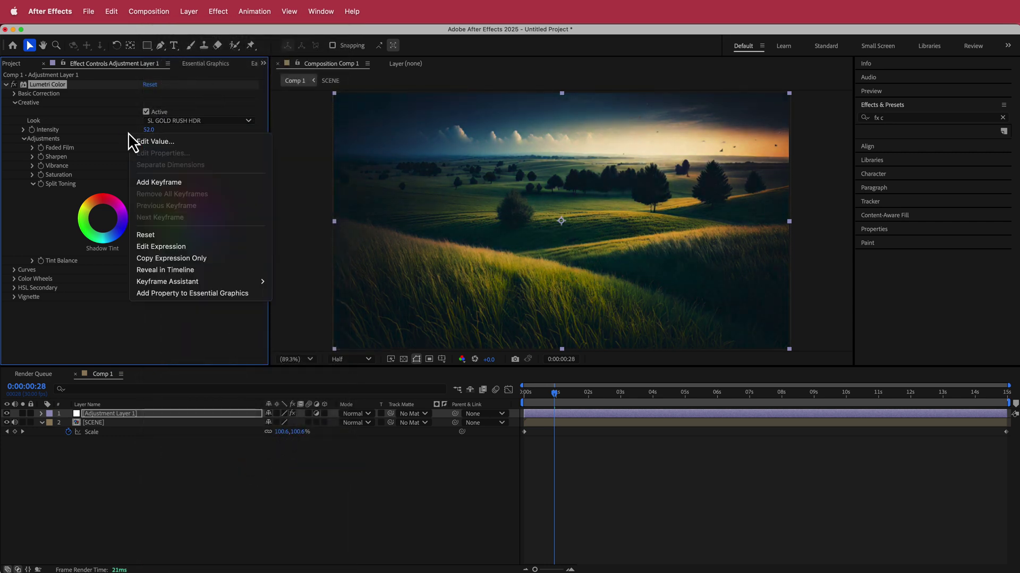
{"action": "left_click", "coordinate": [148, 126]}
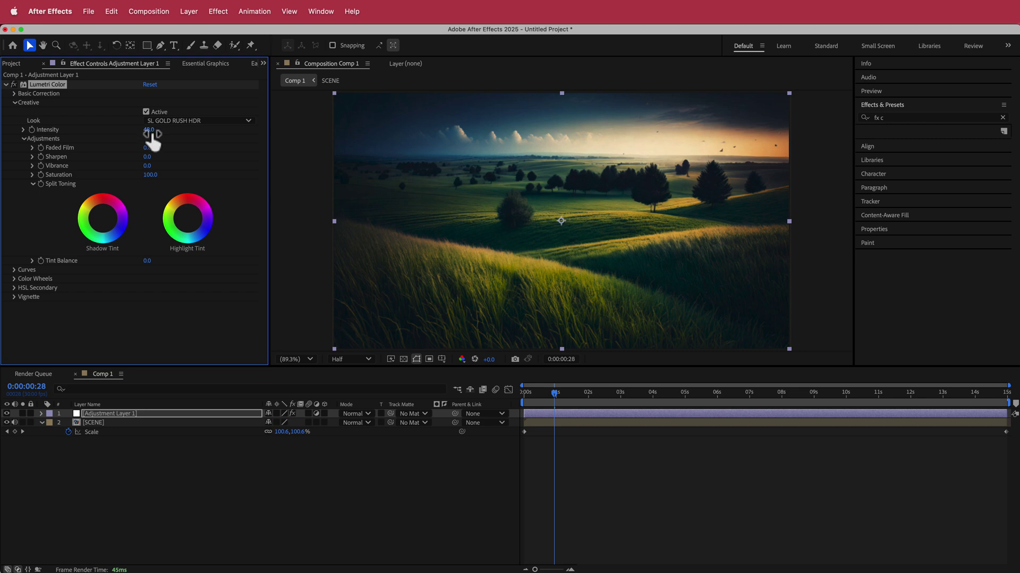
{"action": "left_click", "coordinate": [146, 112]}
{"action": "left_click", "coordinate": [146, 112]}
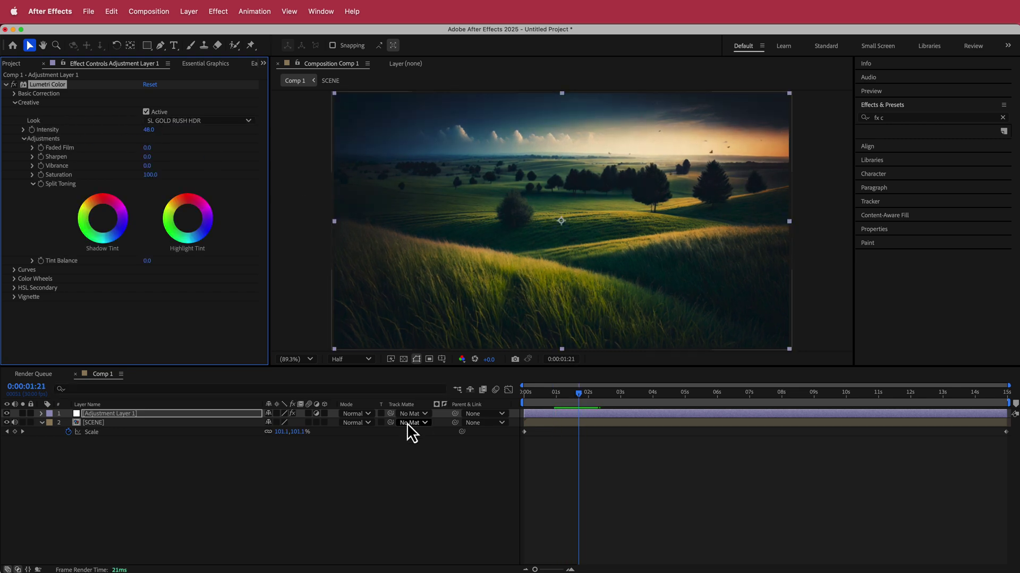
Add a second adjustment layer on top and apply the Noise effect with Amount of Noise at 6%
{"action": "right_click", "coordinate": [441, 415]}
{"action": "mouse_move", "coordinate": [461, 424]}
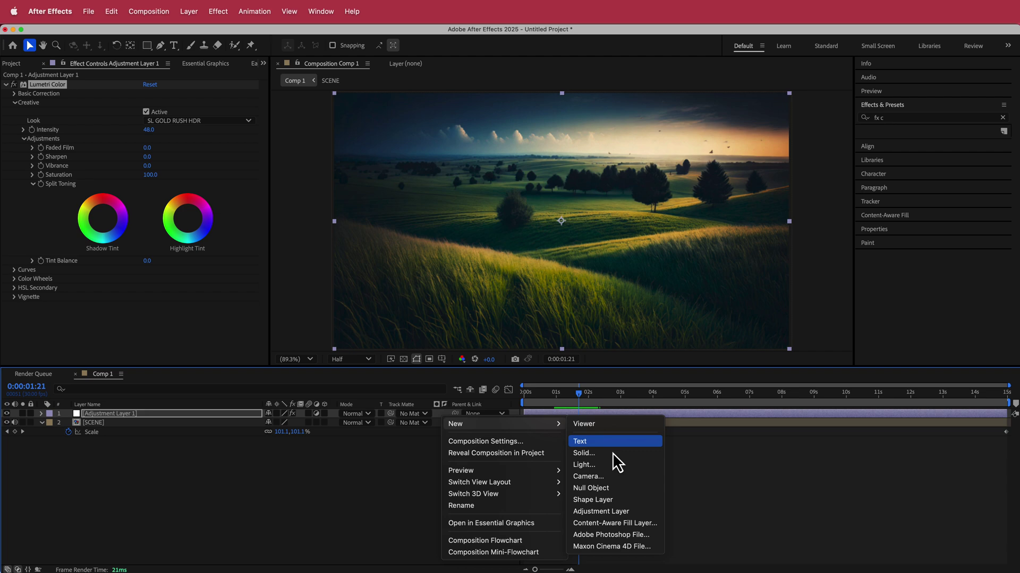
{"action": "left_click", "coordinate": [624, 512]}
{"action": "key", "text": "ctrl+space"}
{"action": "type", "text": "nois"}
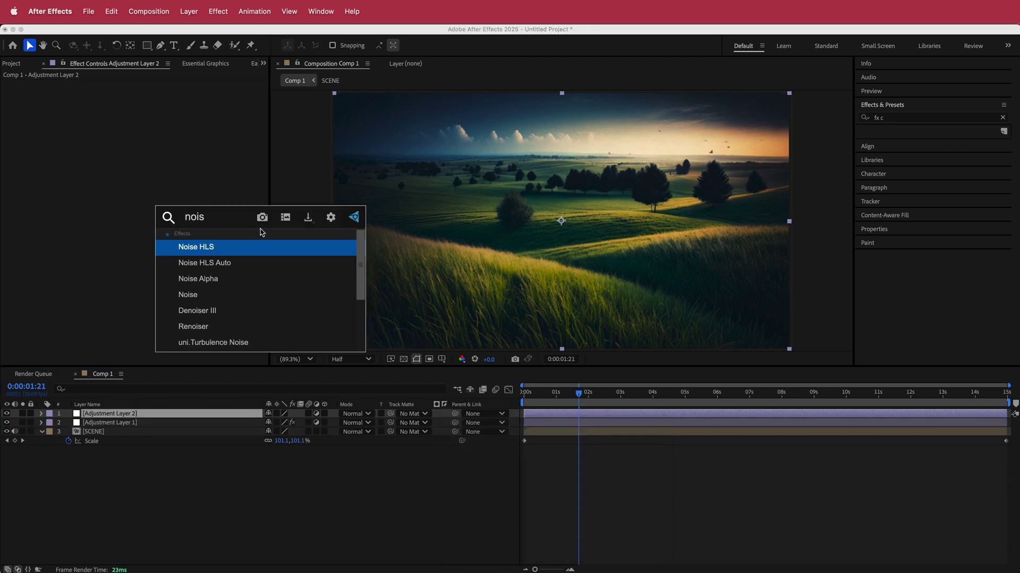
{"action": "key", "text": "Down"}
{"action": "key", "text": "Down"}
{"action": "key", "text": "Down"}
{"action": "key", "text": "Return"}
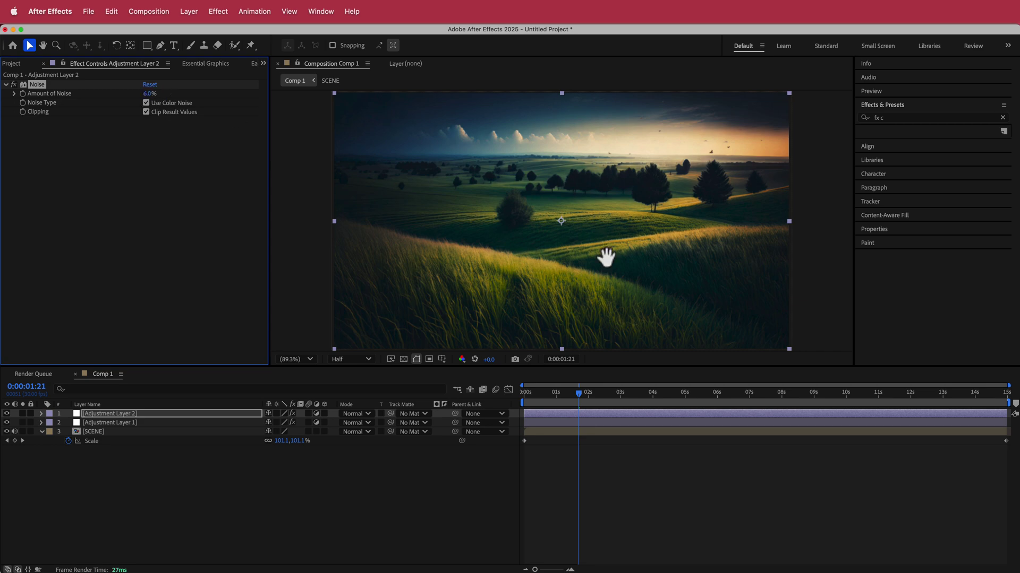
Play back the graded scene with noise and scrub ahead to about 0:00:08:08 to check the animation
{"action": "key", "text": "space"}
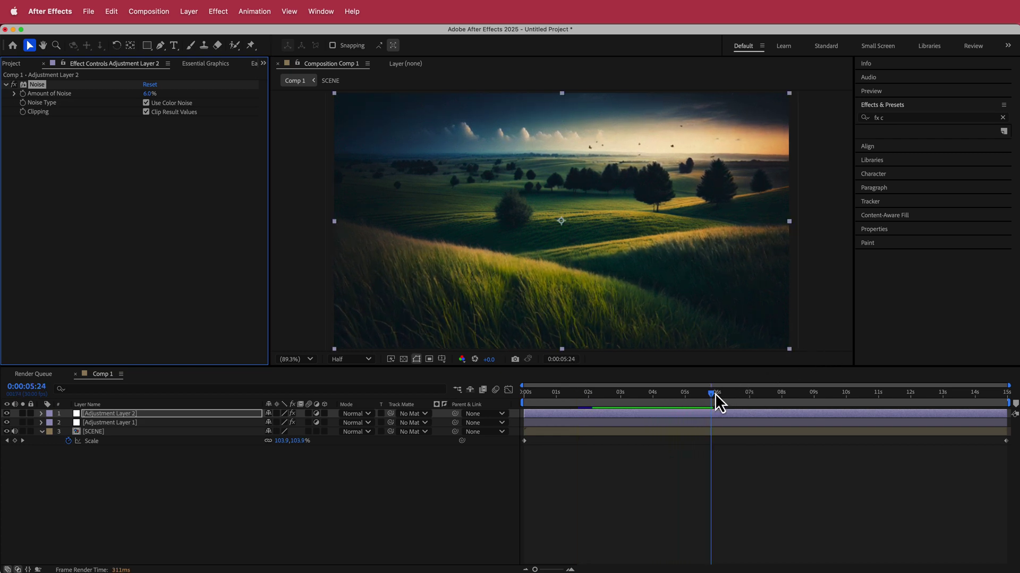
{"action": "left_click_drag", "start_coordinate": [715, 393], "coordinate": [785, 410]}
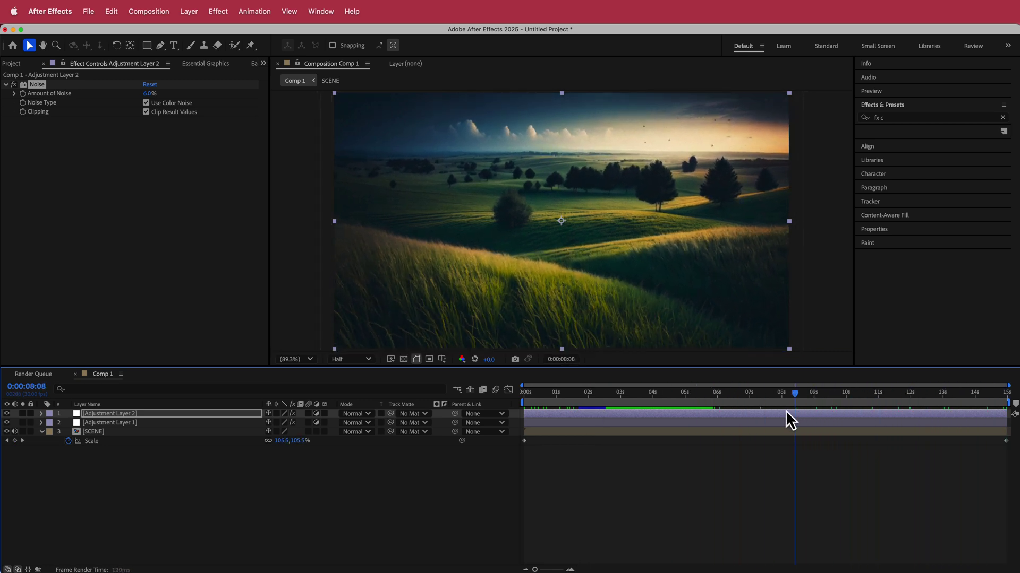